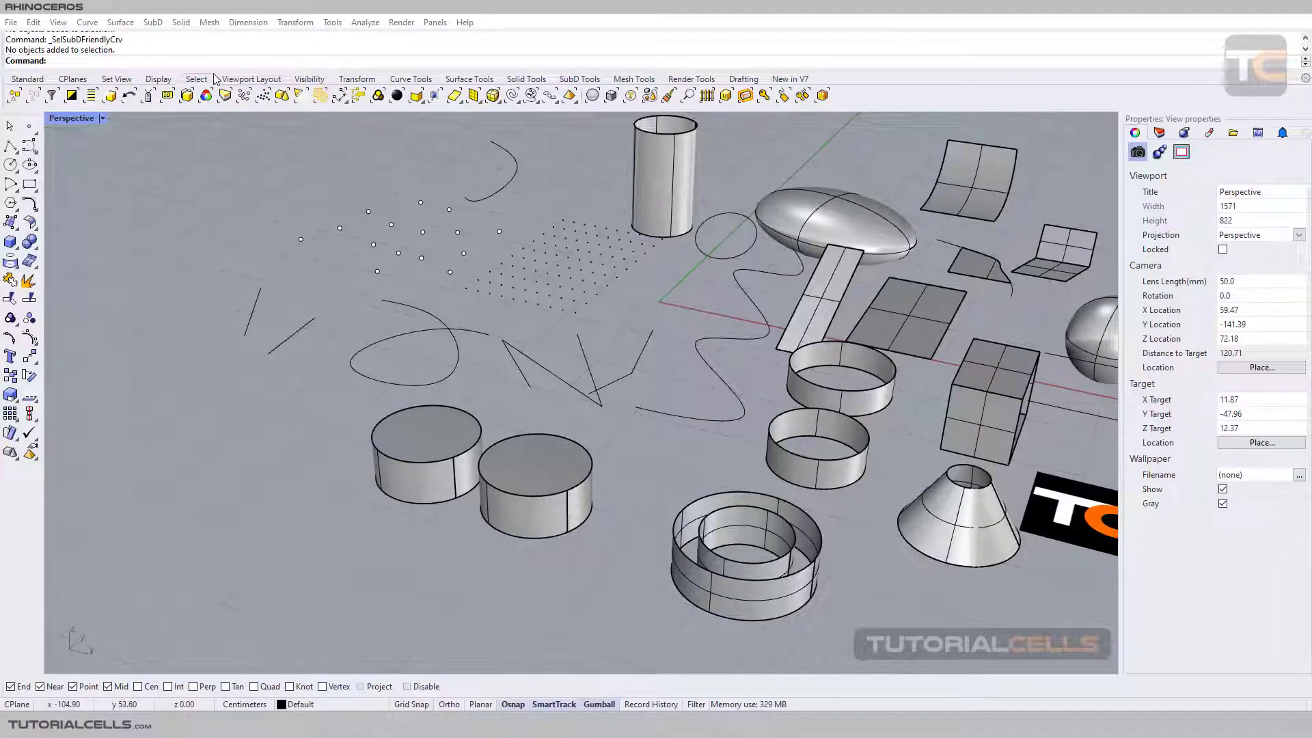
Tear the curve-selection flyout off as a floating 'Select Curves' toolbar and reposition it
left_click(515, 102)
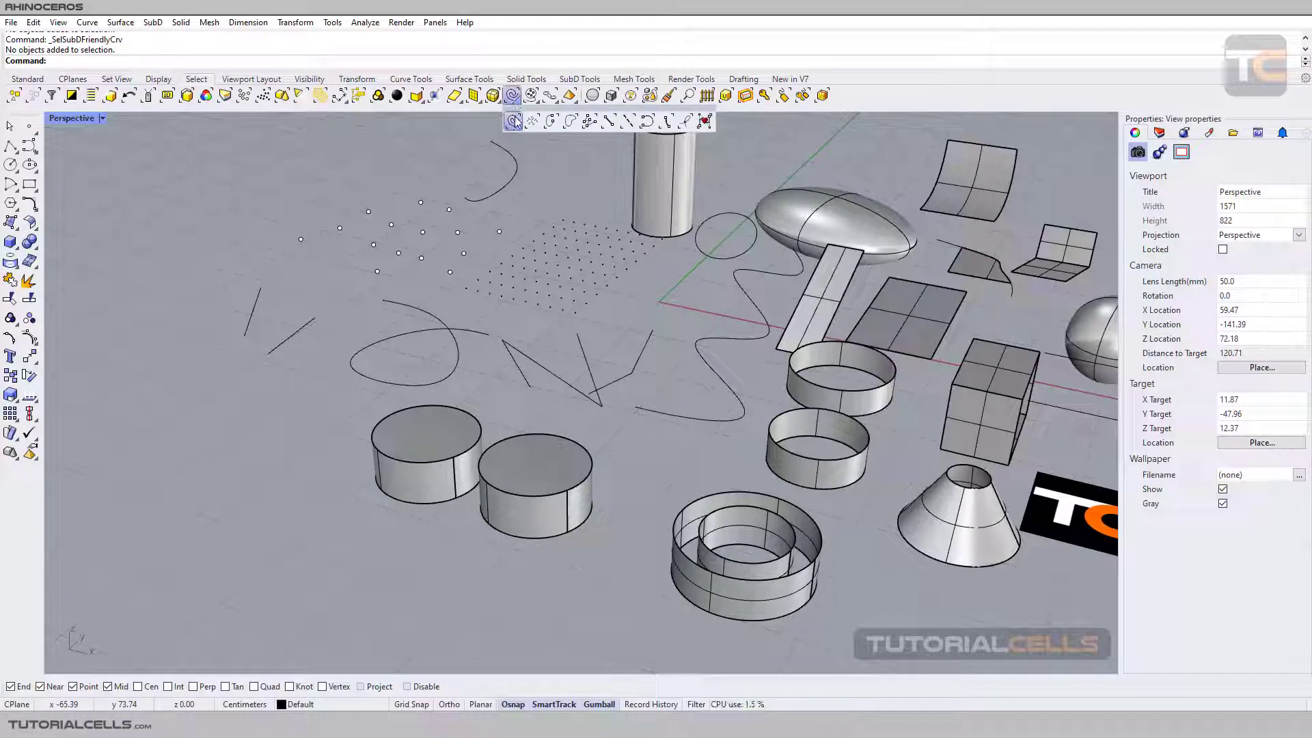
left_click_drag(527, 116, 483, 142)
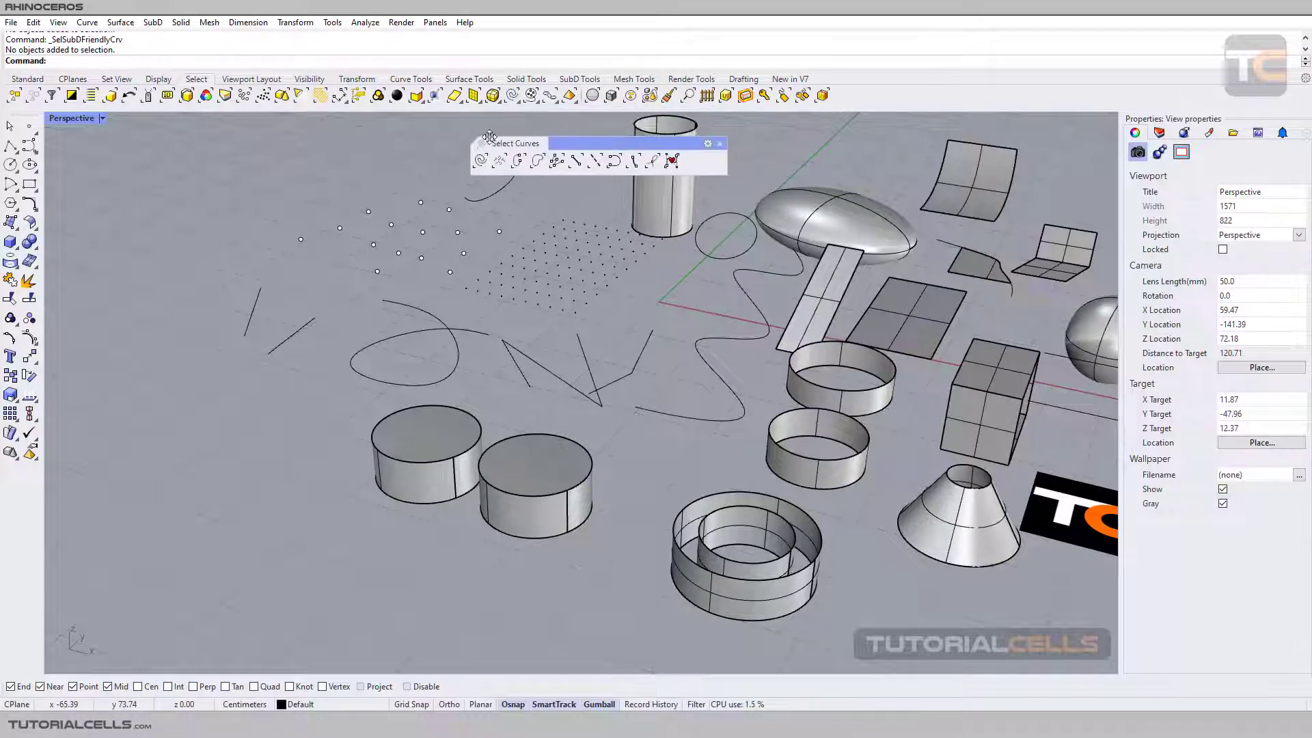
left_click_drag(572, 143, 552, 142)
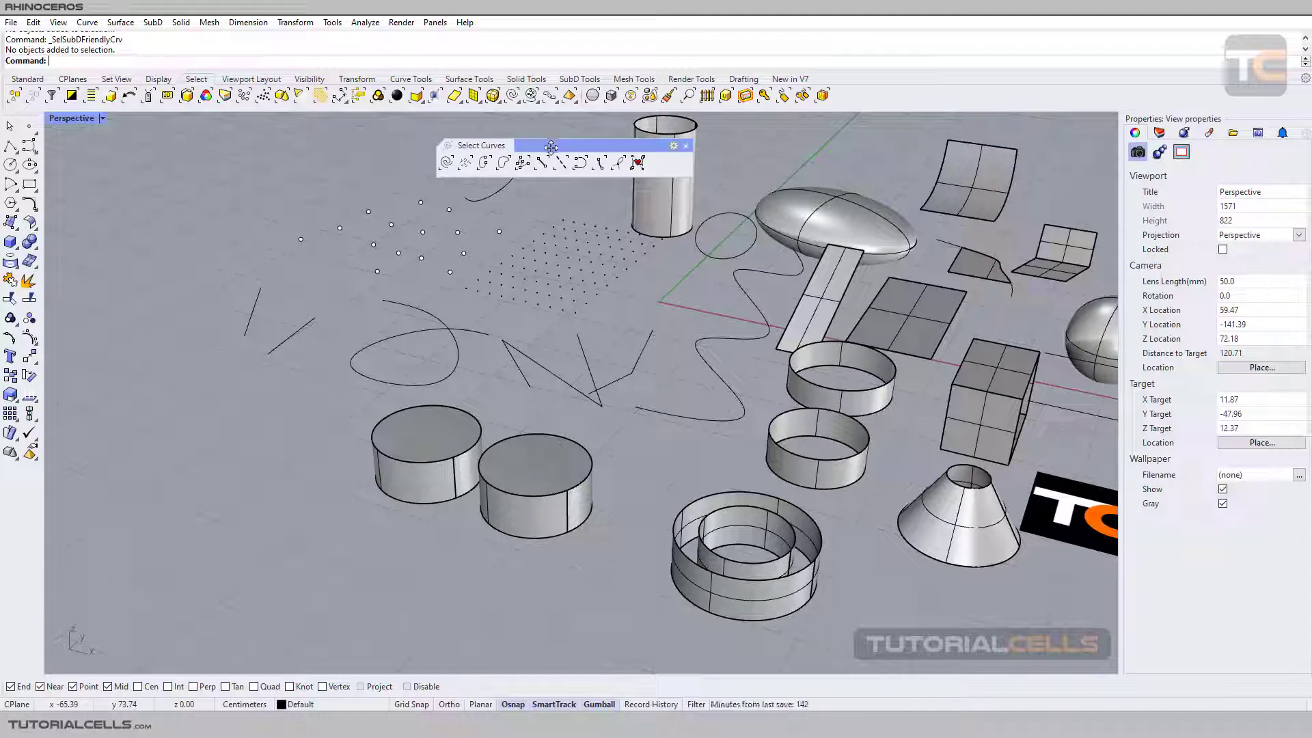
left_click(446, 163)
scroll(601, 269, "down", 5)
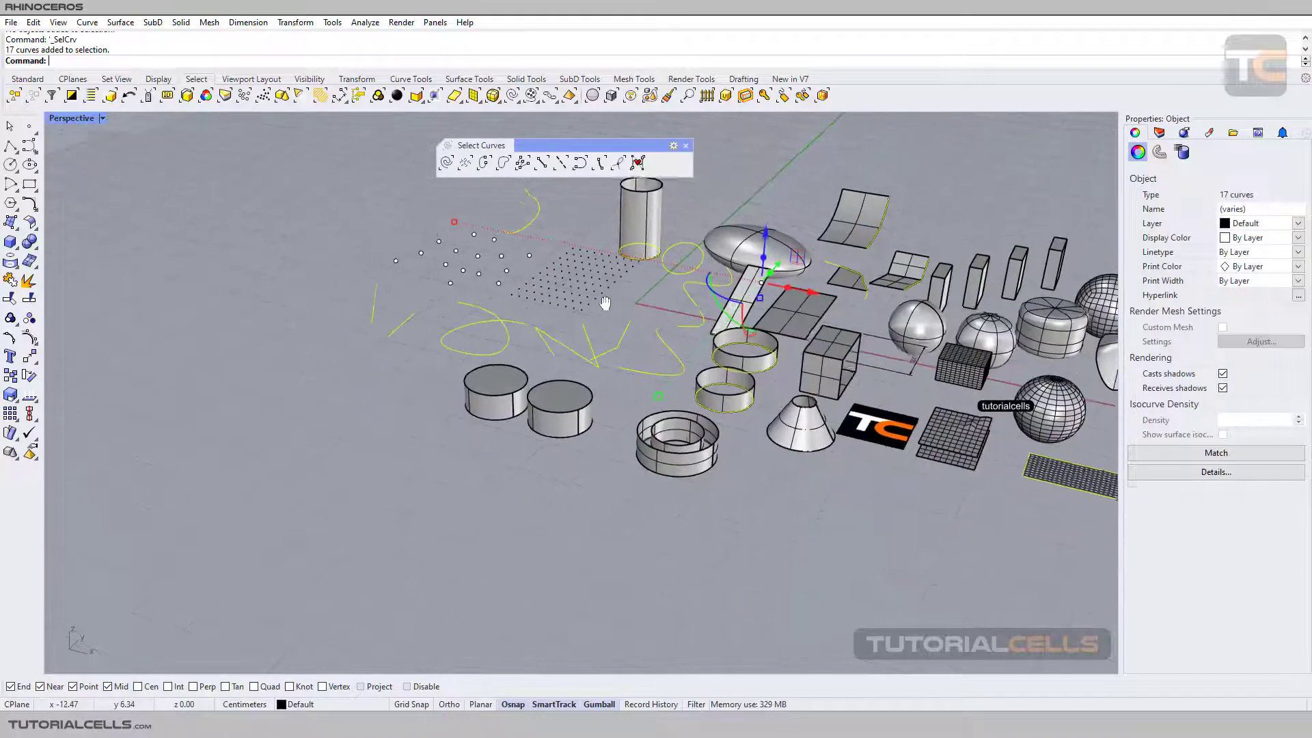
scroll(663, 363, "up", 3)
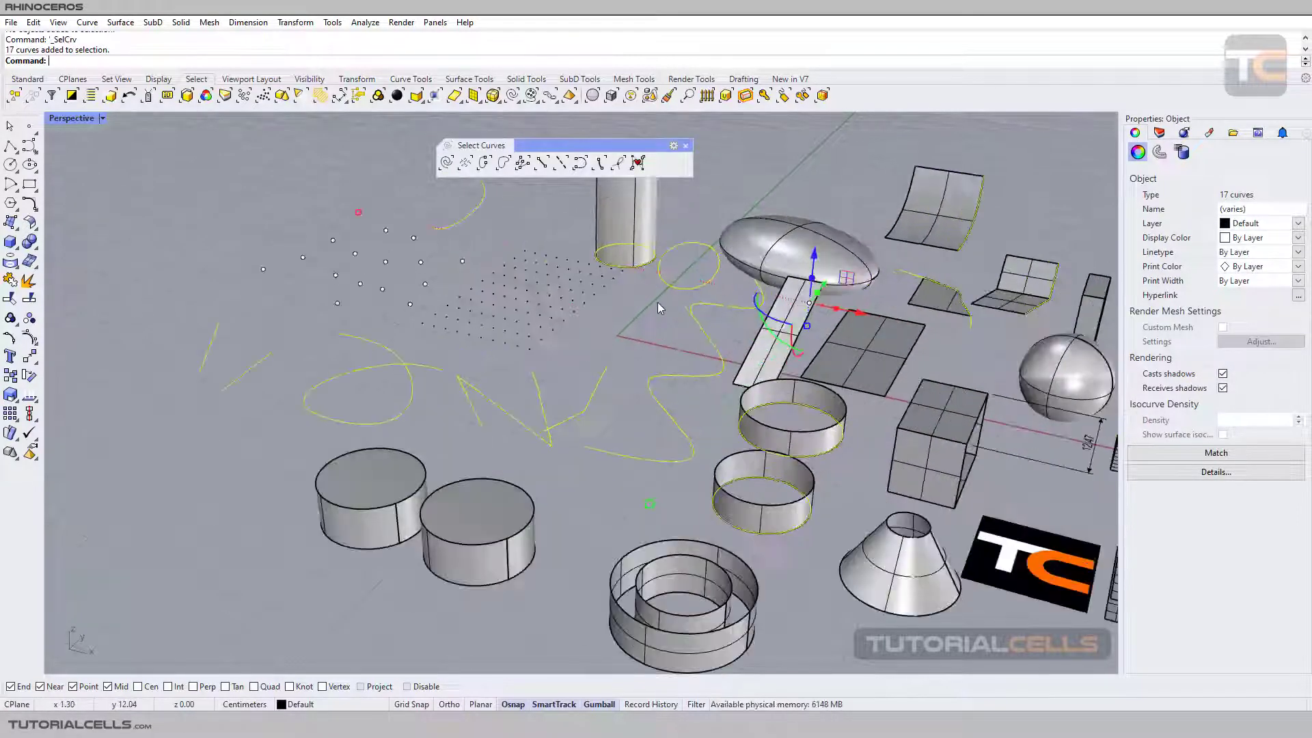
right_click_drag(637, 265, 650, 311, "shift")
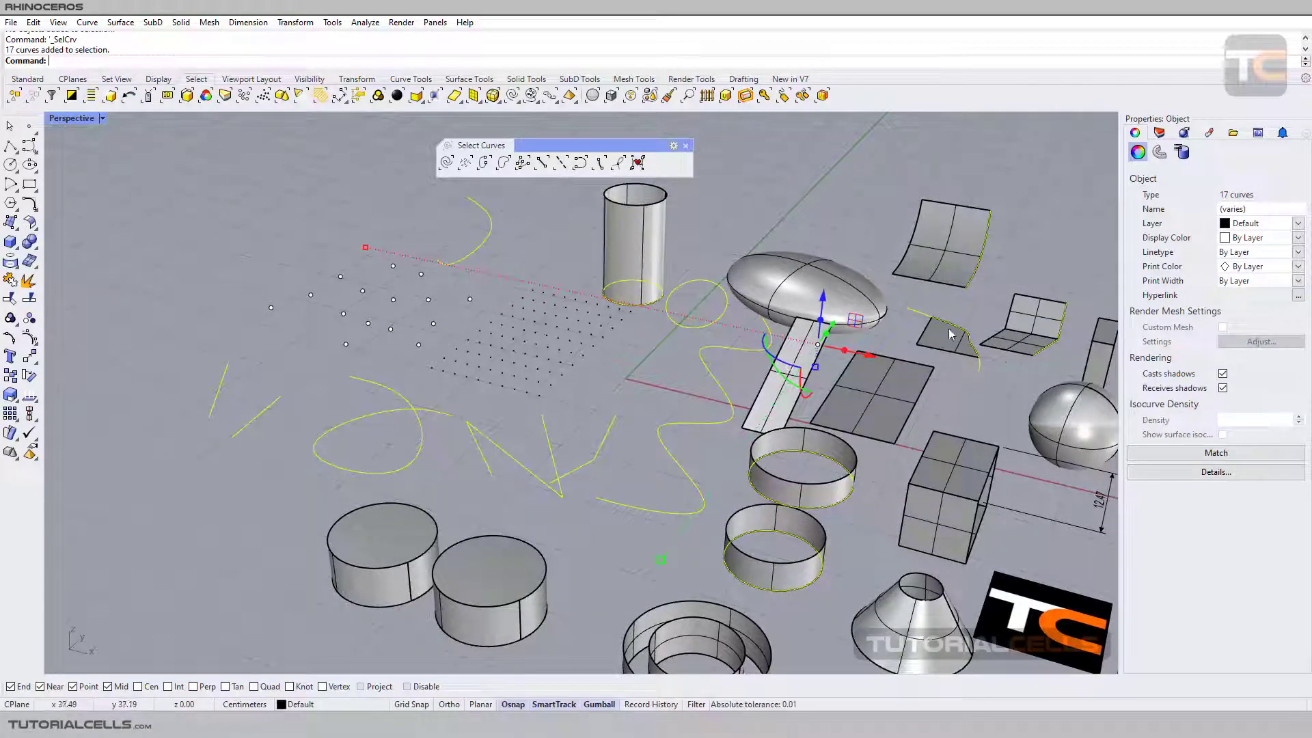
right_click_drag(1028, 375, 807, 332)
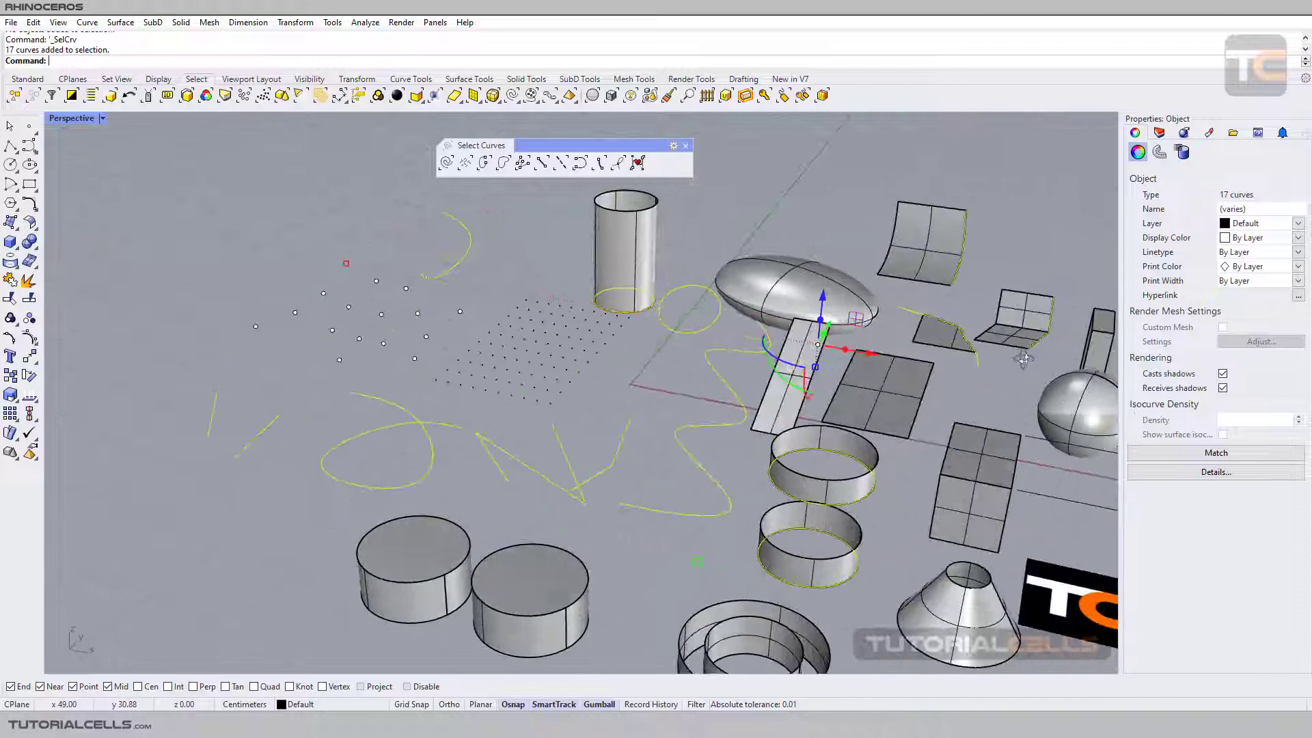
left_click(502, 244)
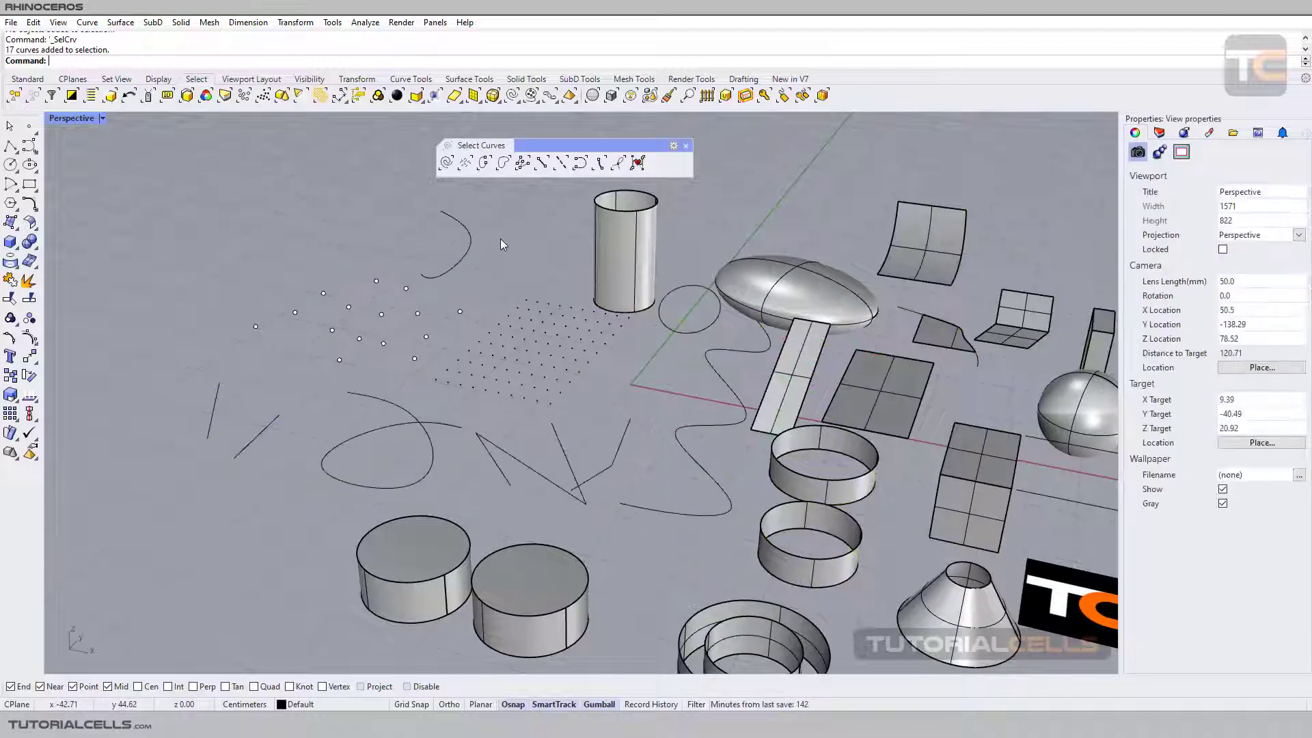
Run Select Short Curves with a maximum length of 60, selecting 15 curves
left_click(463, 165)
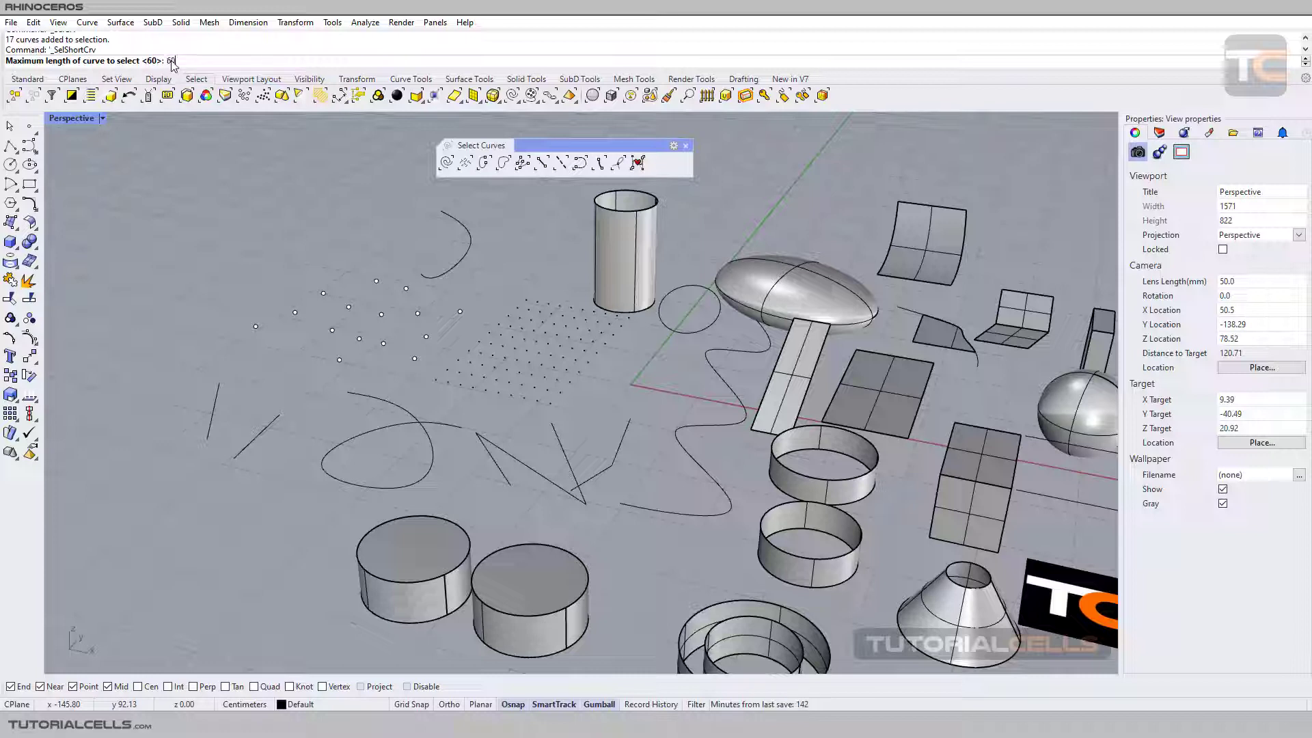
key("Return")
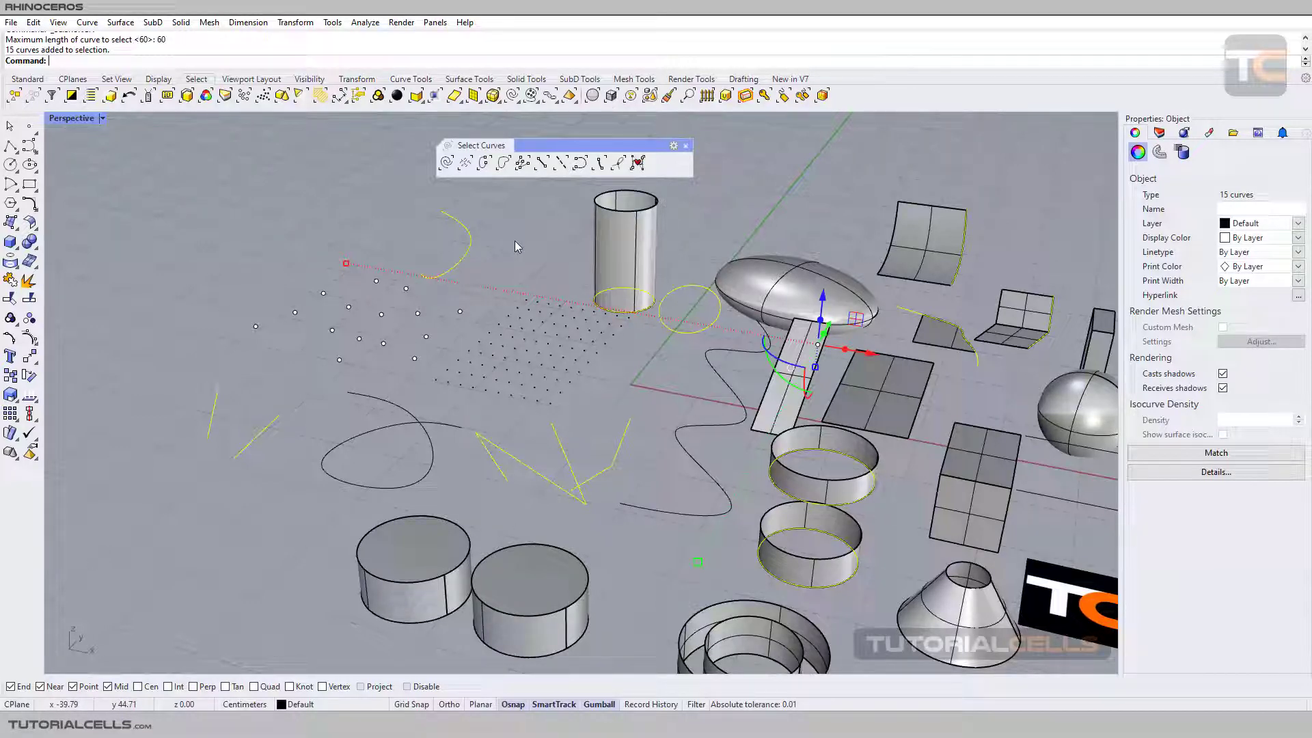
Measure the looped open curve's length with Analyze > Length: 68.06 centimeters
right_click_drag(488, 304, 543, 274, "shift")
left_click(455, 380)
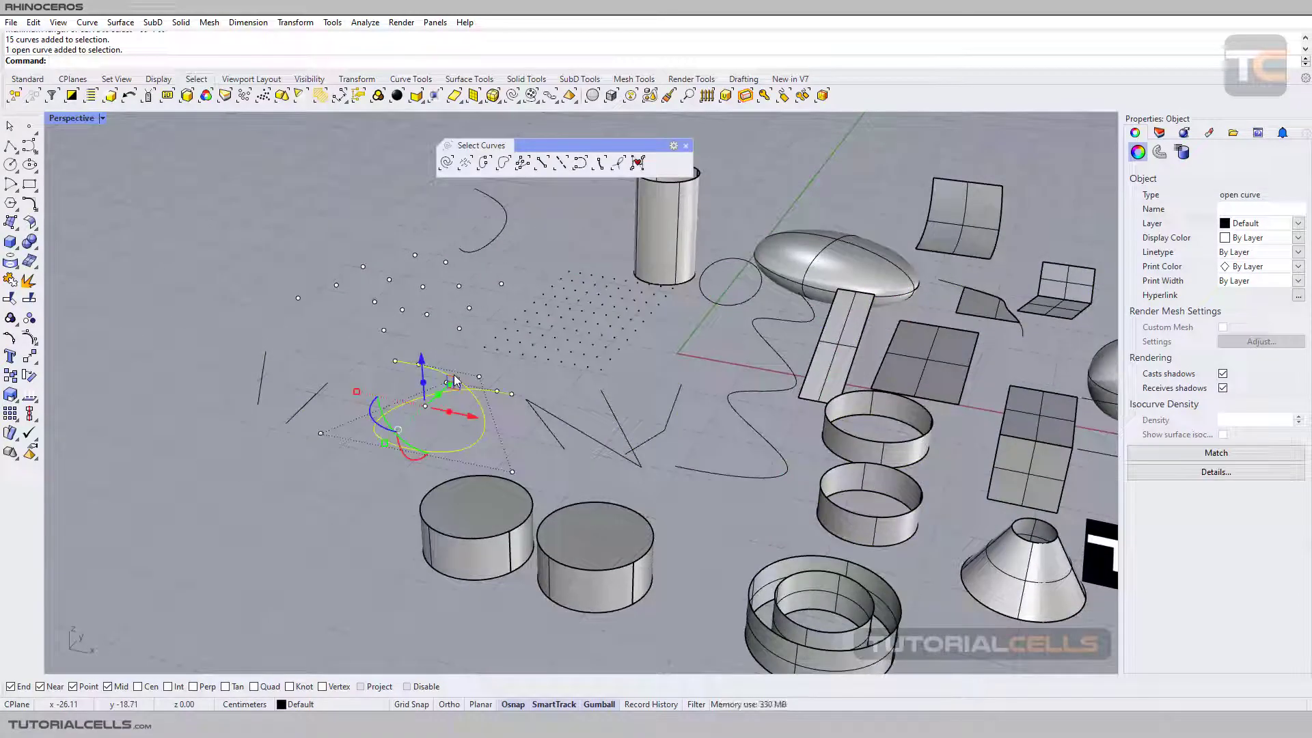
right_click_drag(395, 375, 424, 361, "shift")
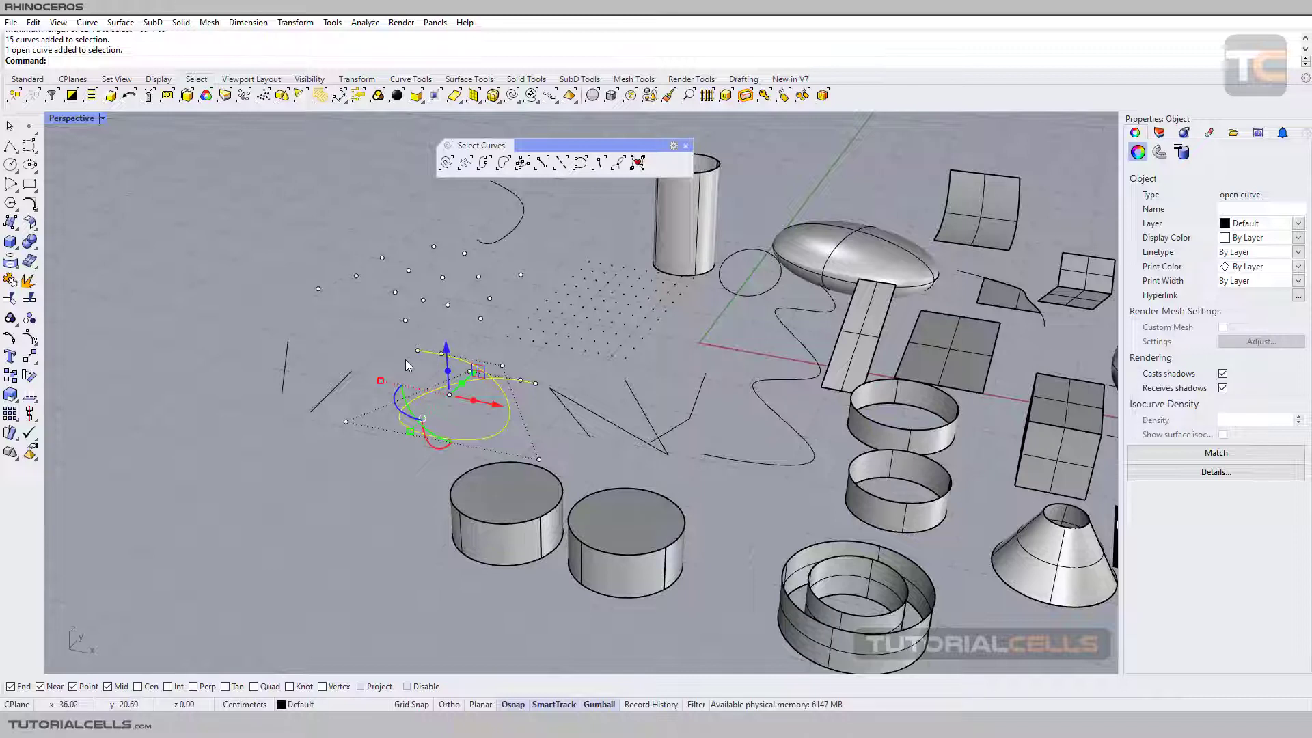
left_click(365, 22)
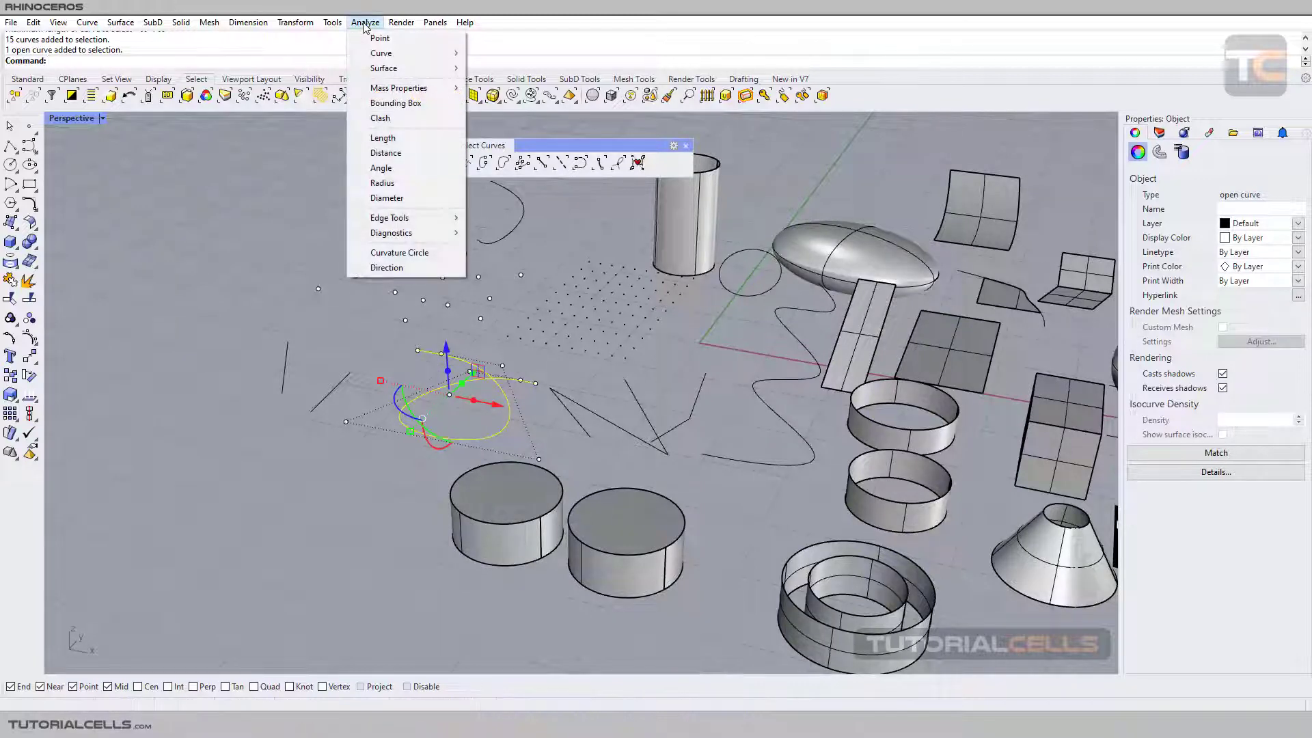
left_click(400, 137)
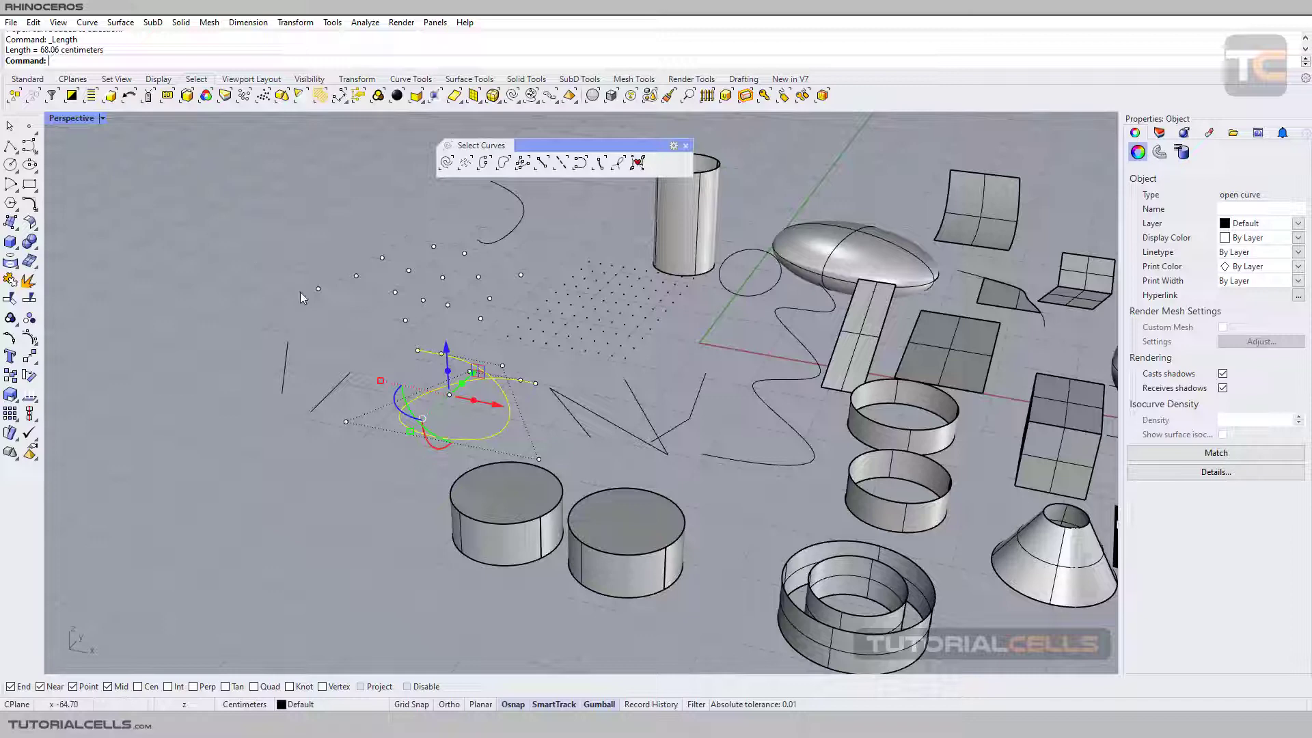
Clear the selection, dismiss the Analyze menu, and pan the view right
left_click(322, 351)
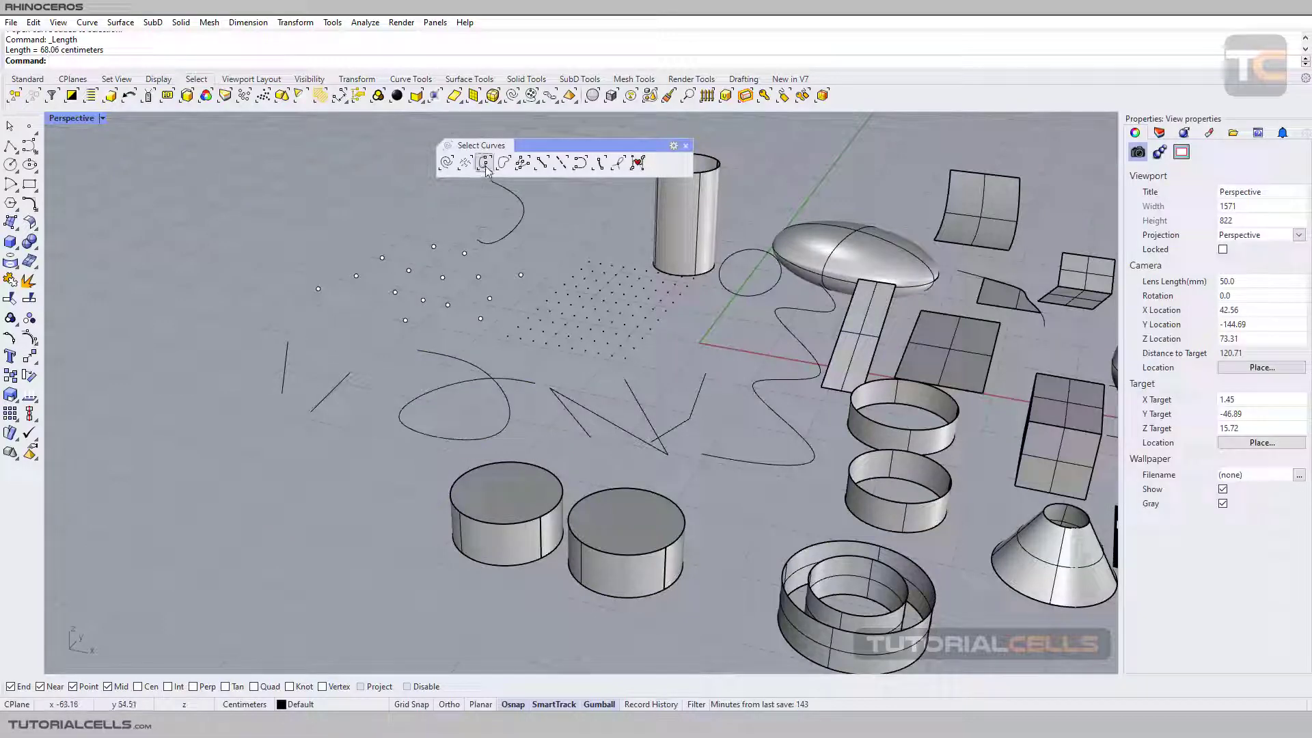
left_click(365, 22)
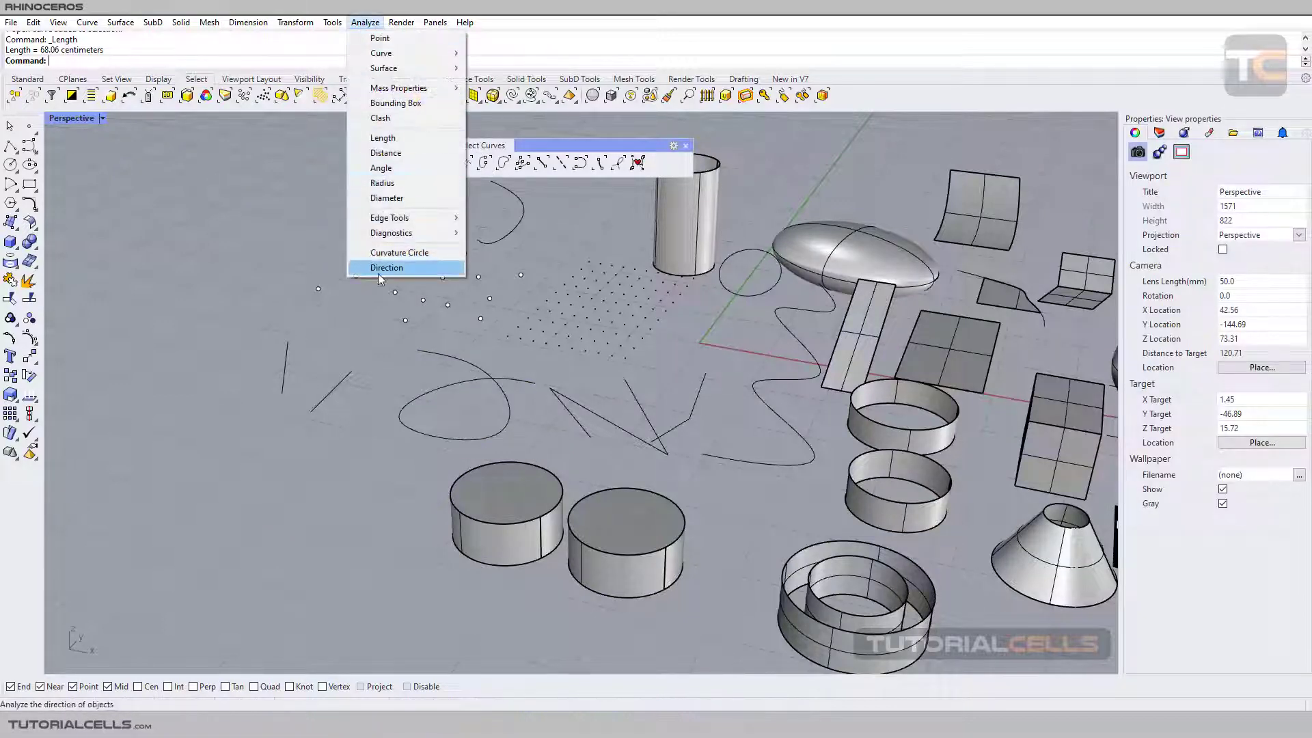
key("Escape")
right_click_drag(297, 220, 480, 219, "shift")
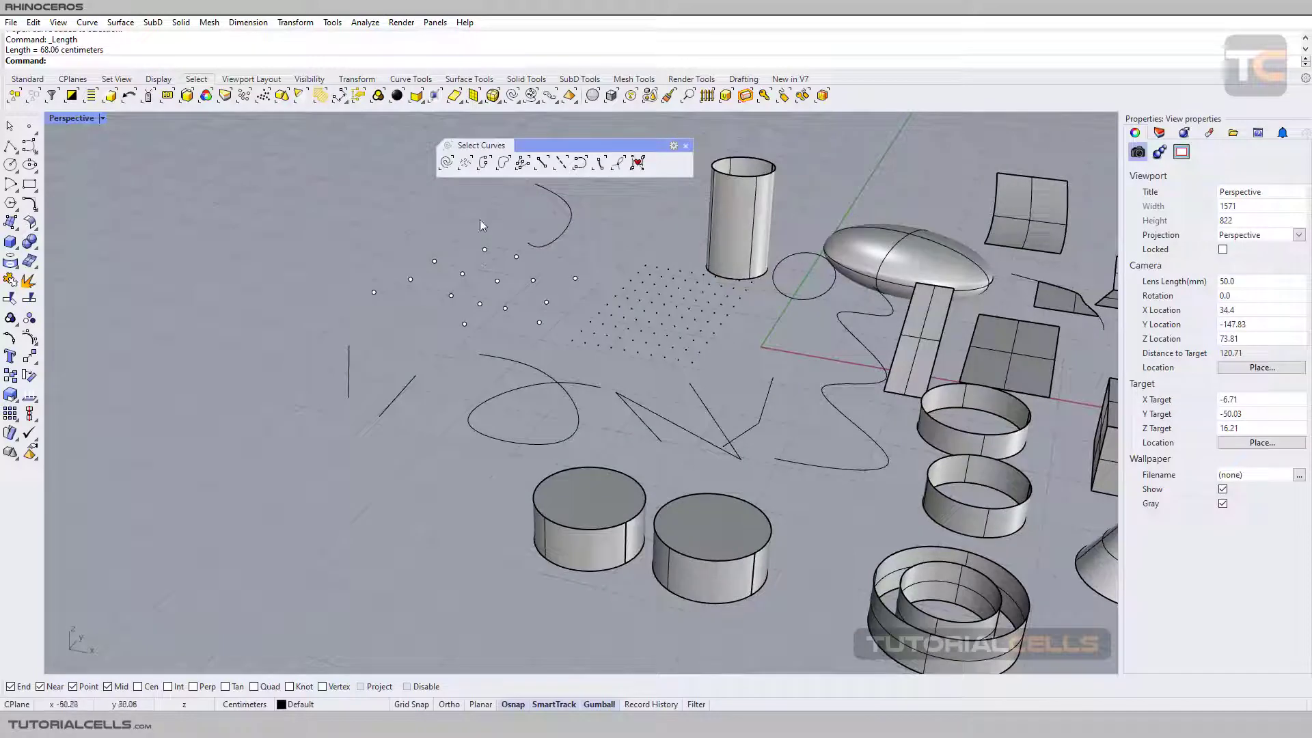
Try Select Open Curves and Select Closed Curves, then select the 4 zigzag polylines
left_click(484, 164)
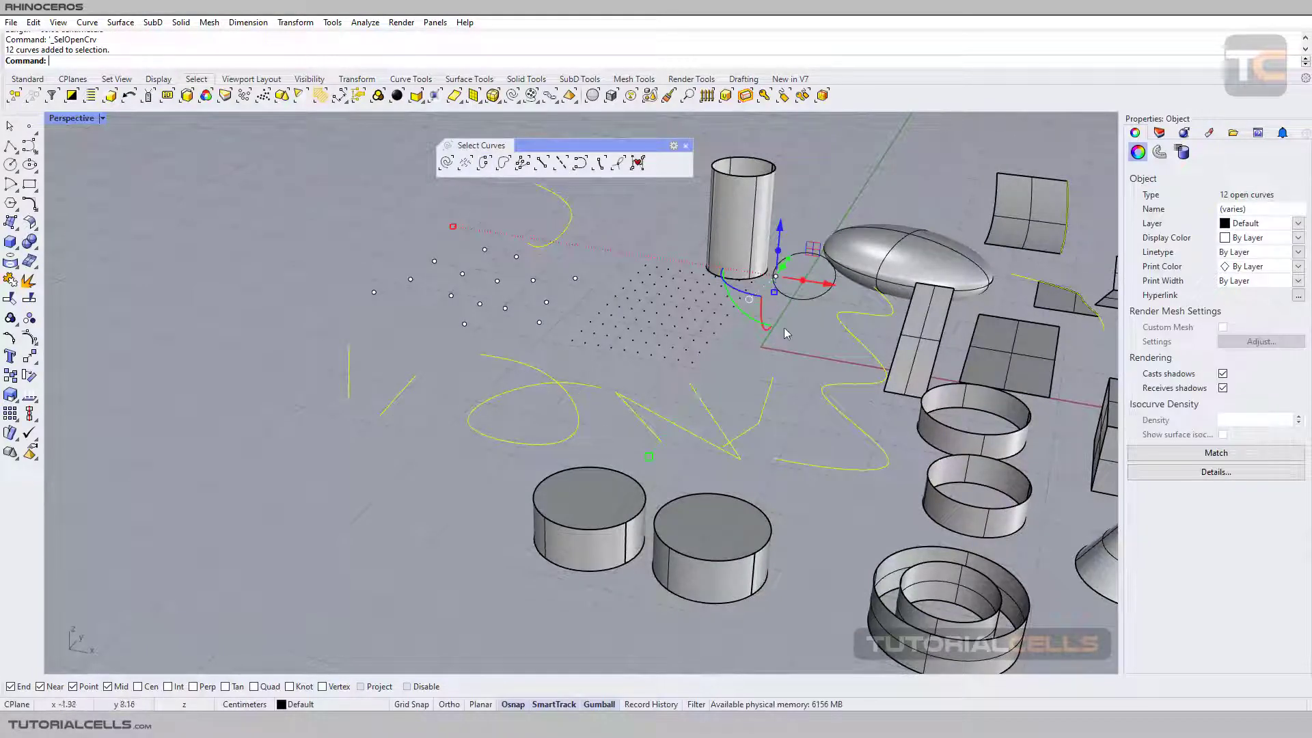
right_click_drag(811, 335, 609, 384, "shift")
left_click(510, 242)
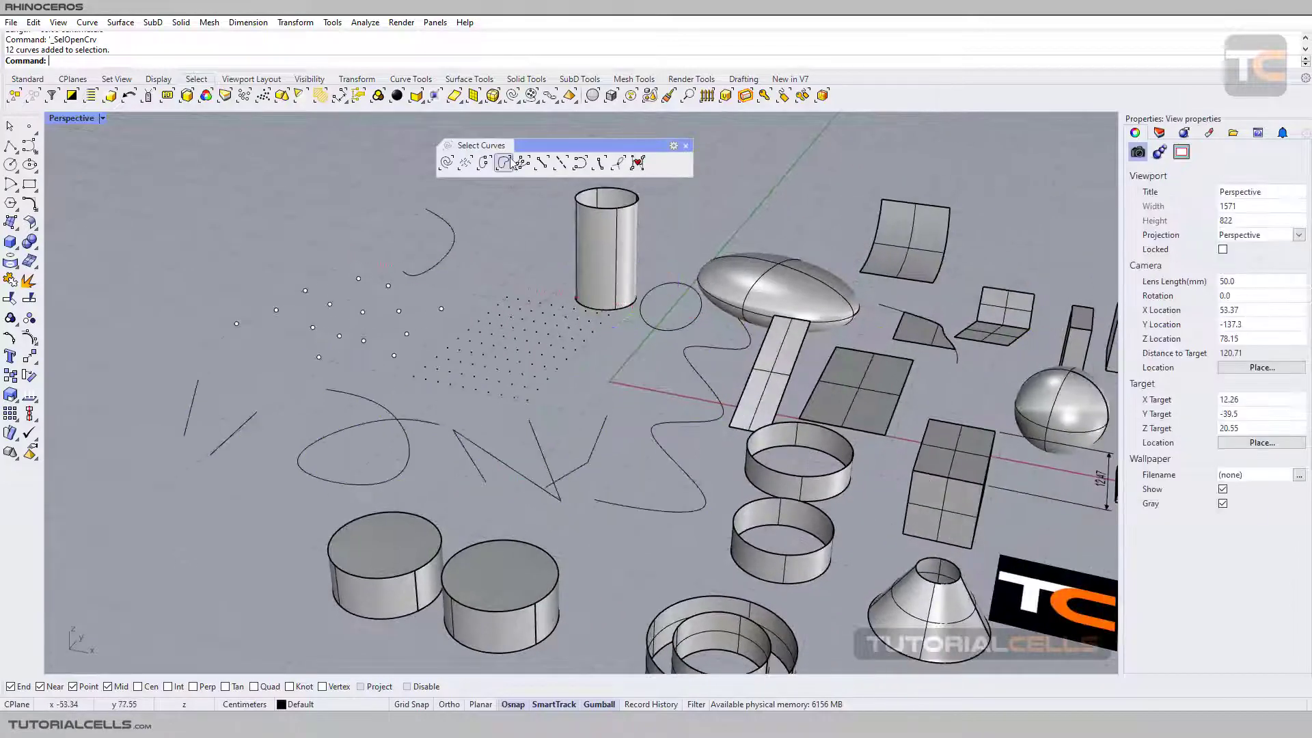
left_click(503, 162)
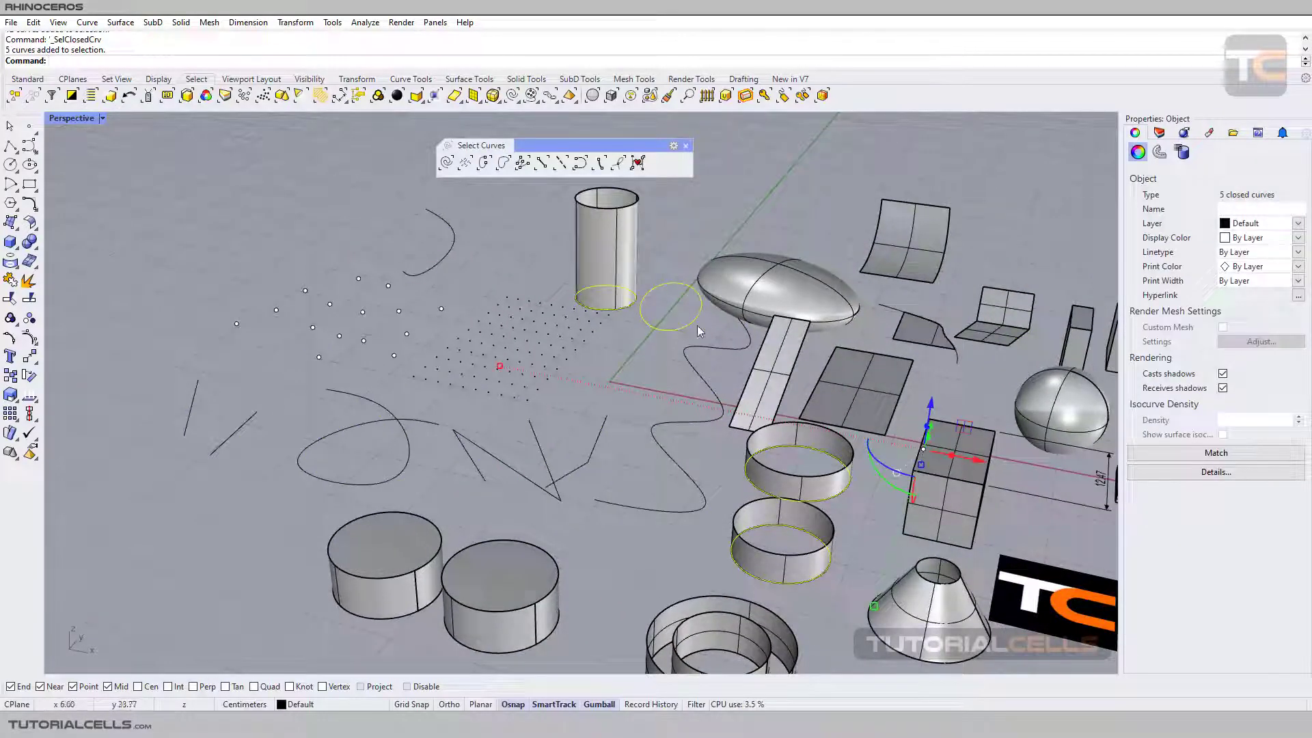
left_click(654, 376)
left_click(522, 163)
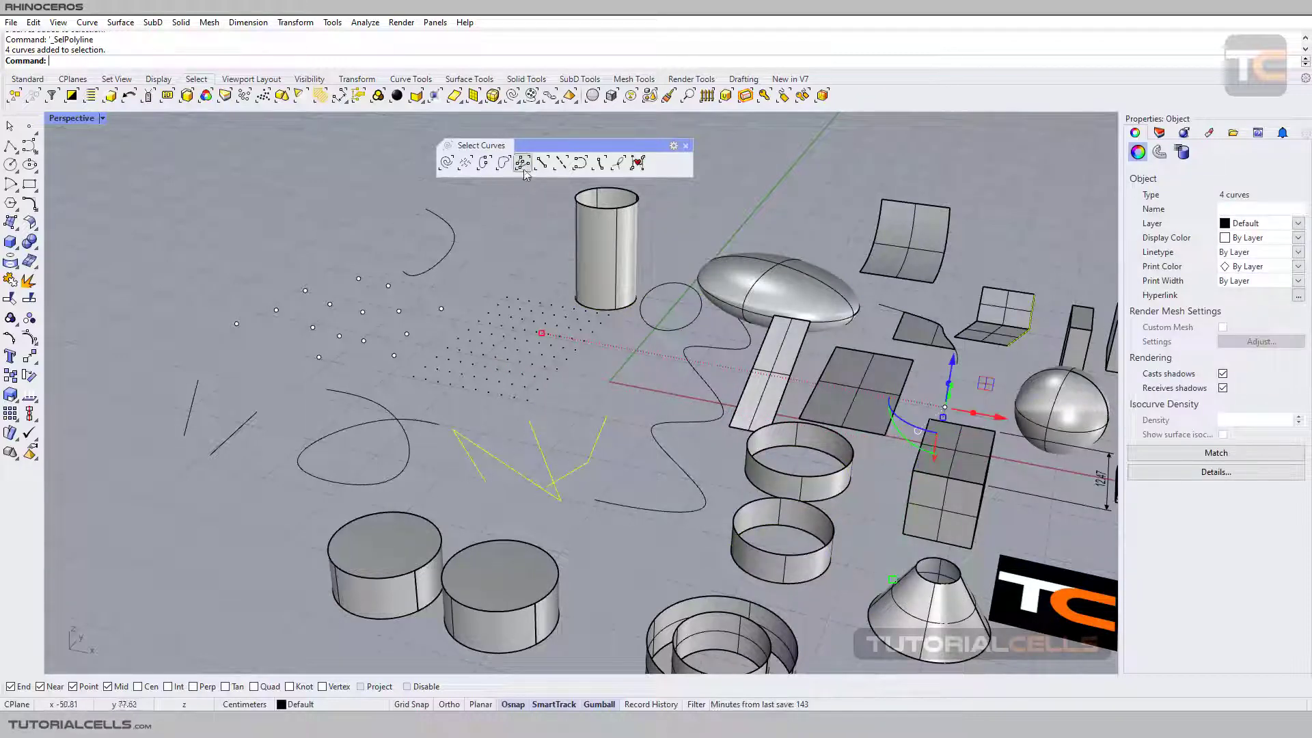
right_click_drag(587, 445, 617, 391, "shift")
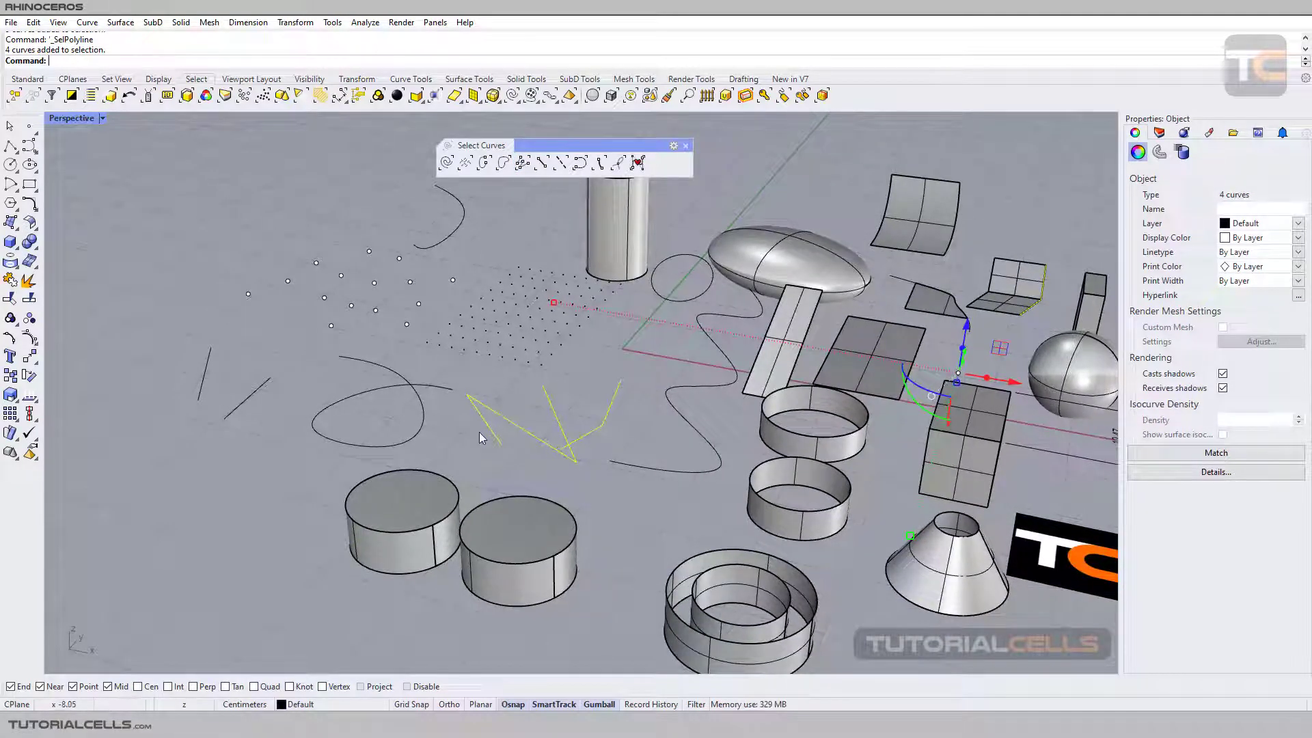
Clear the polylines, select the 2 straight line curves with Select Lines, then deselect them
key("Escape")
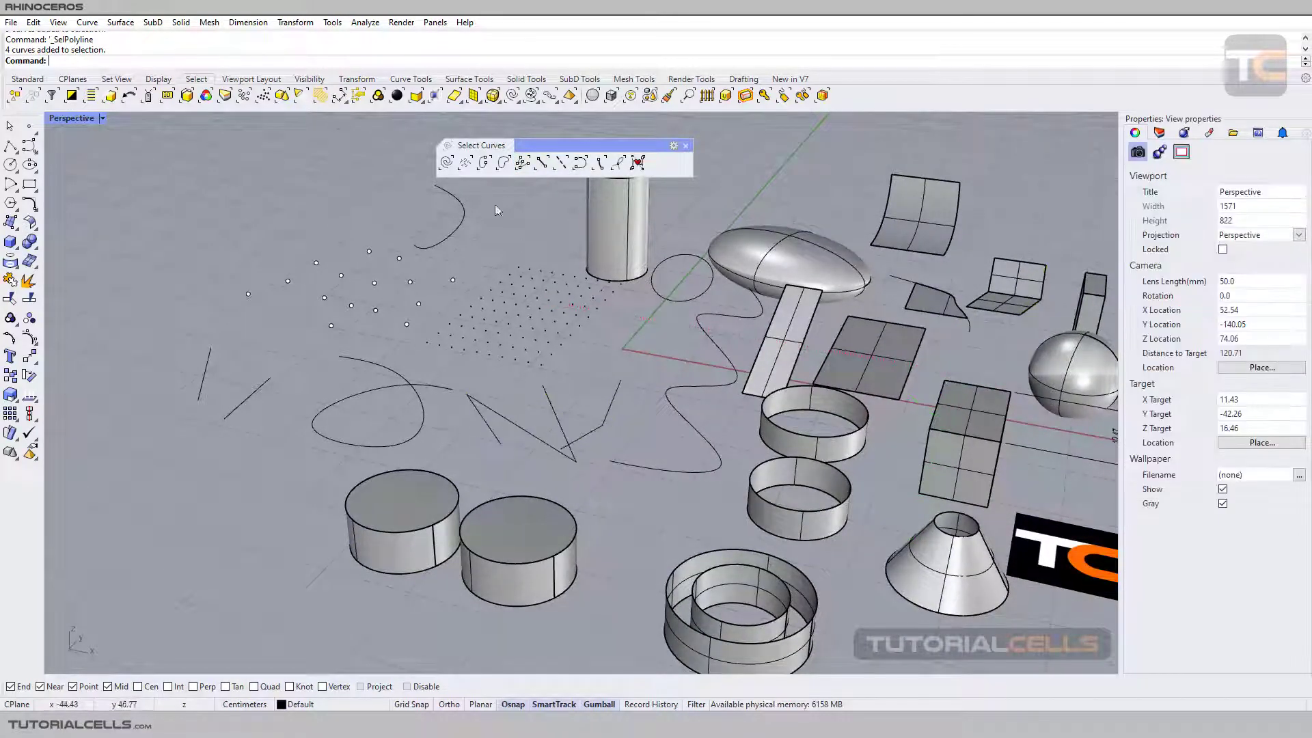
left_click(542, 163)
right_click_drag(298, 342, 326, 395)
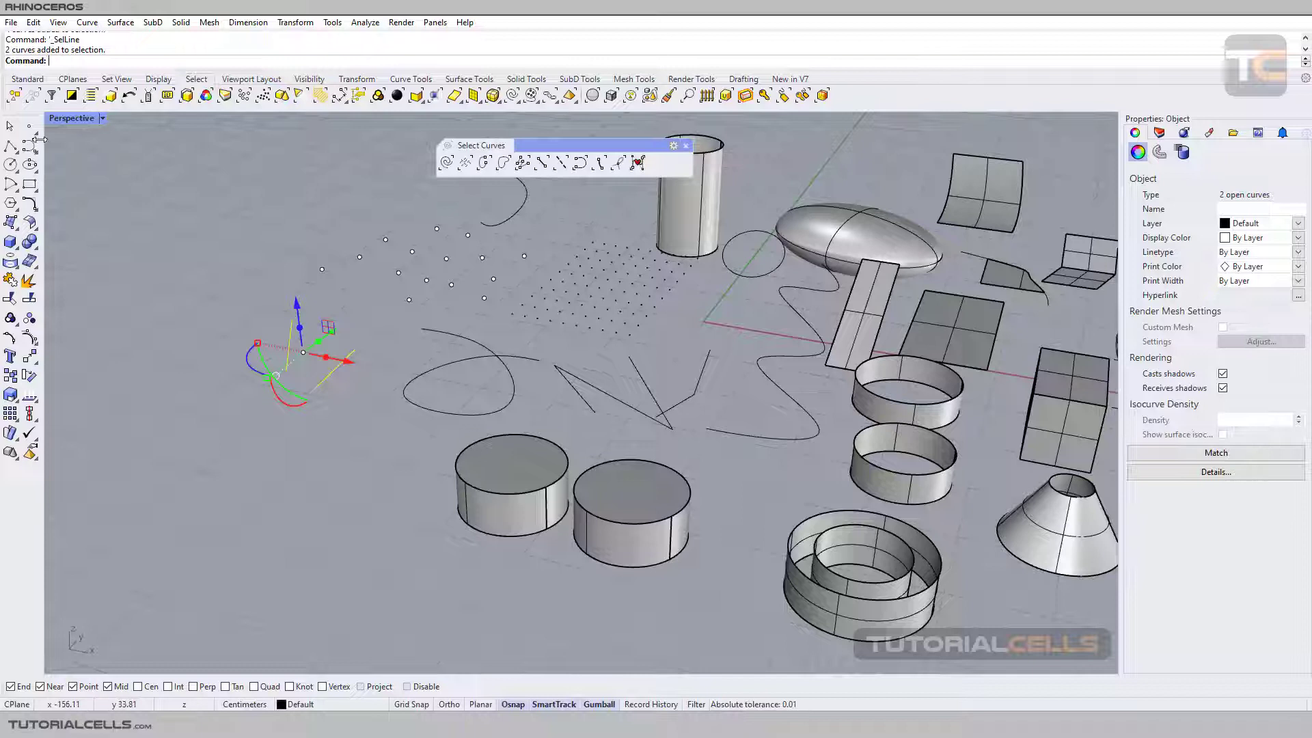
left_click(15, 149)
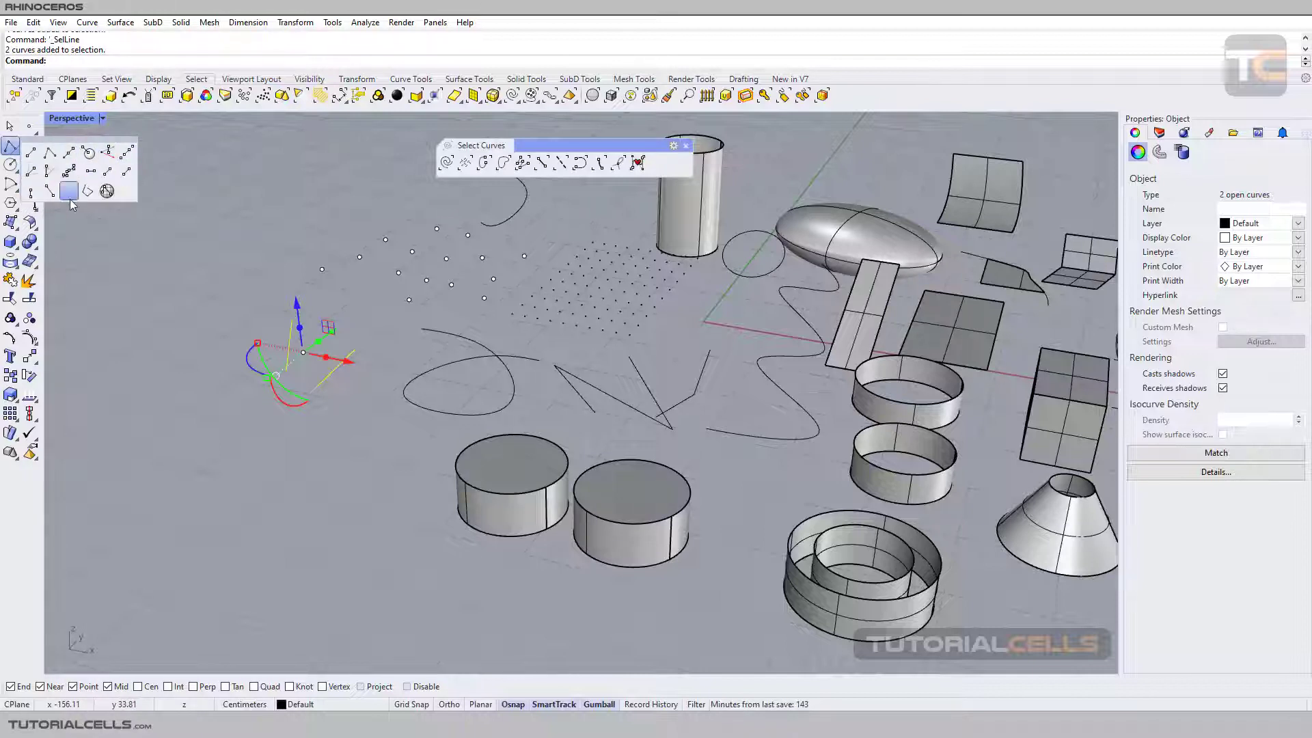
left_click(216, 182)
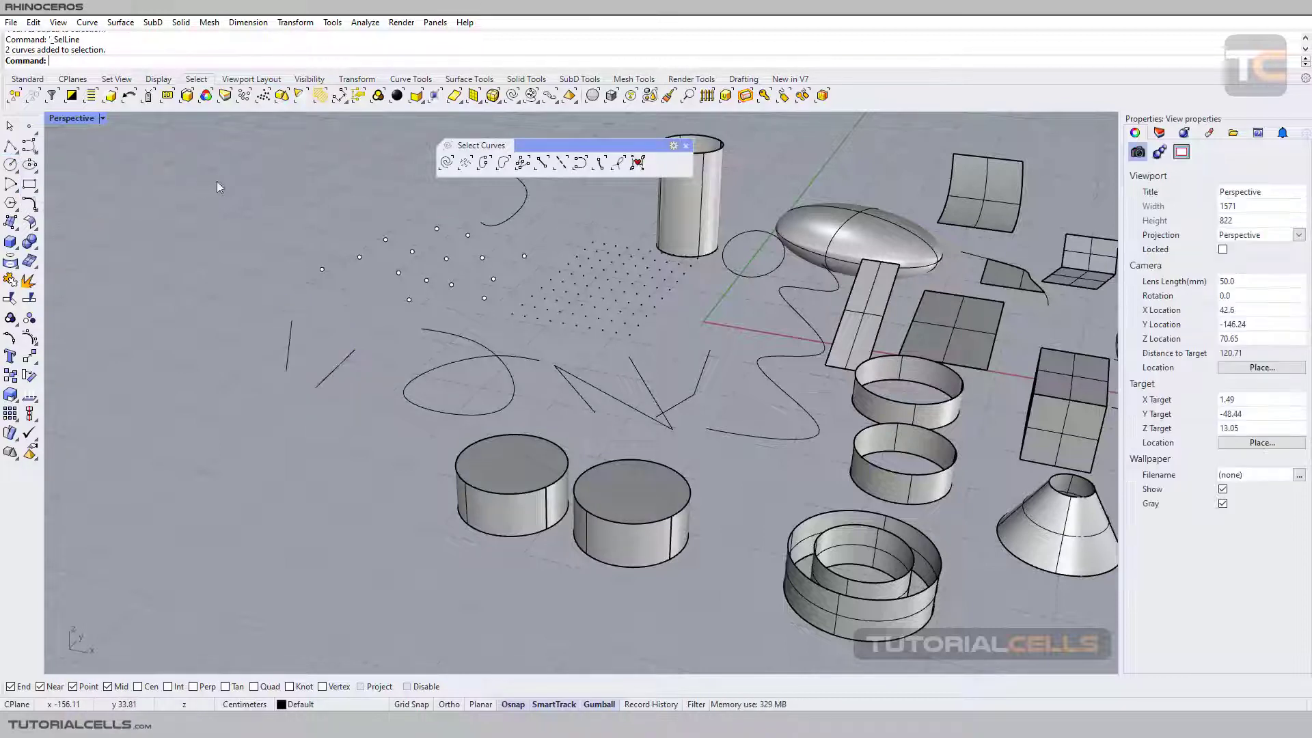
left_click(562, 168)
left_click(159, 61)
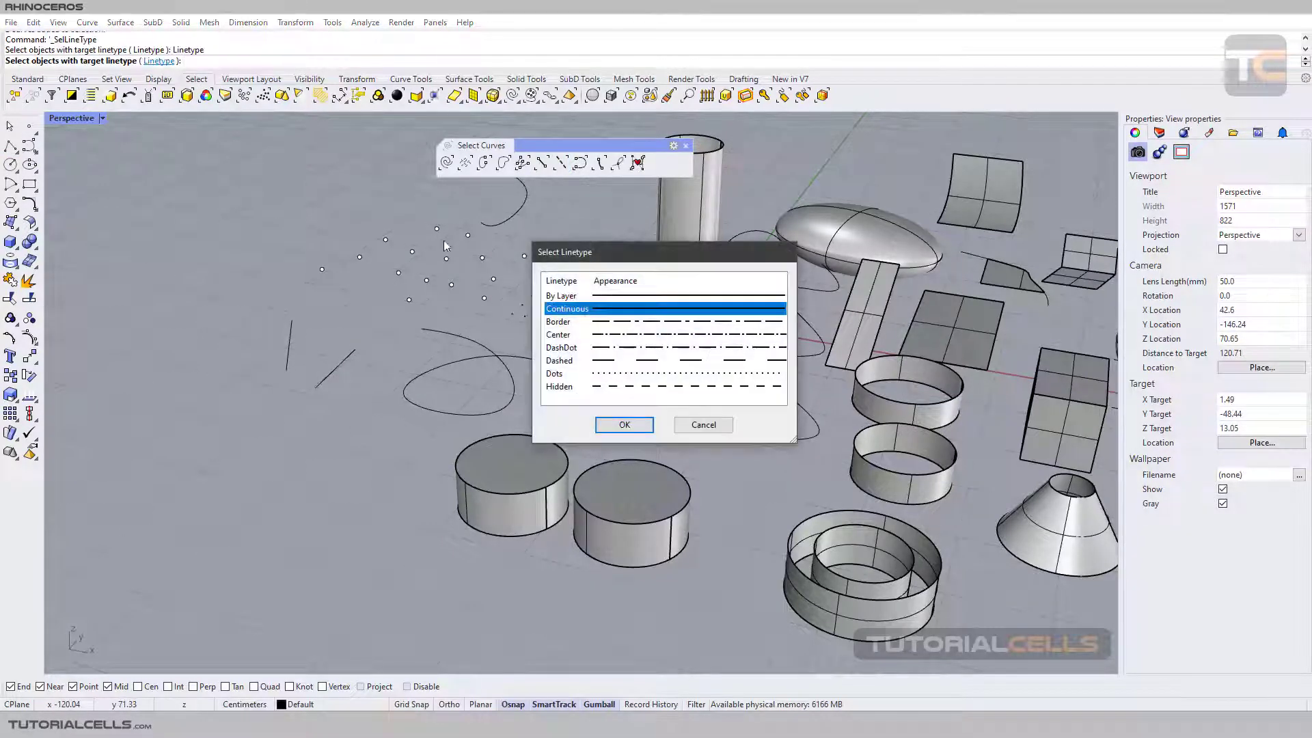
left_click_drag(578, 256, 591, 237)
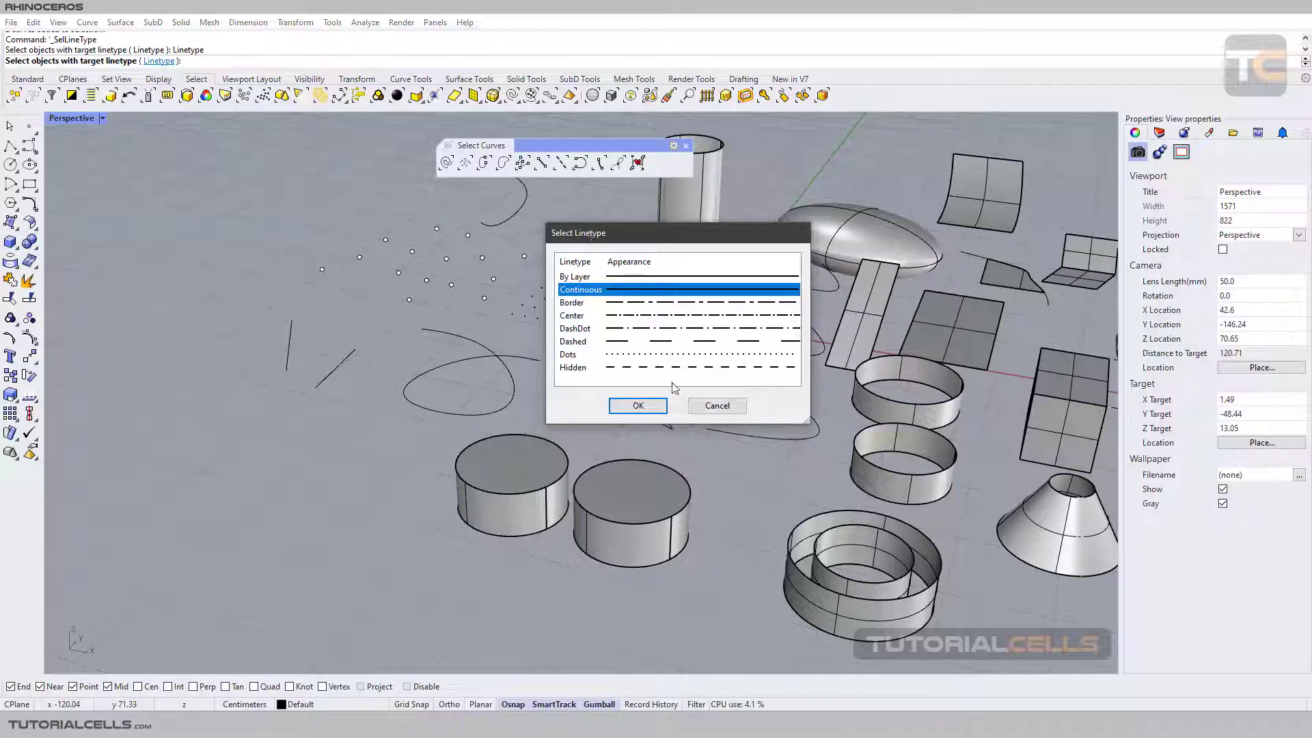
left_click(697, 406)
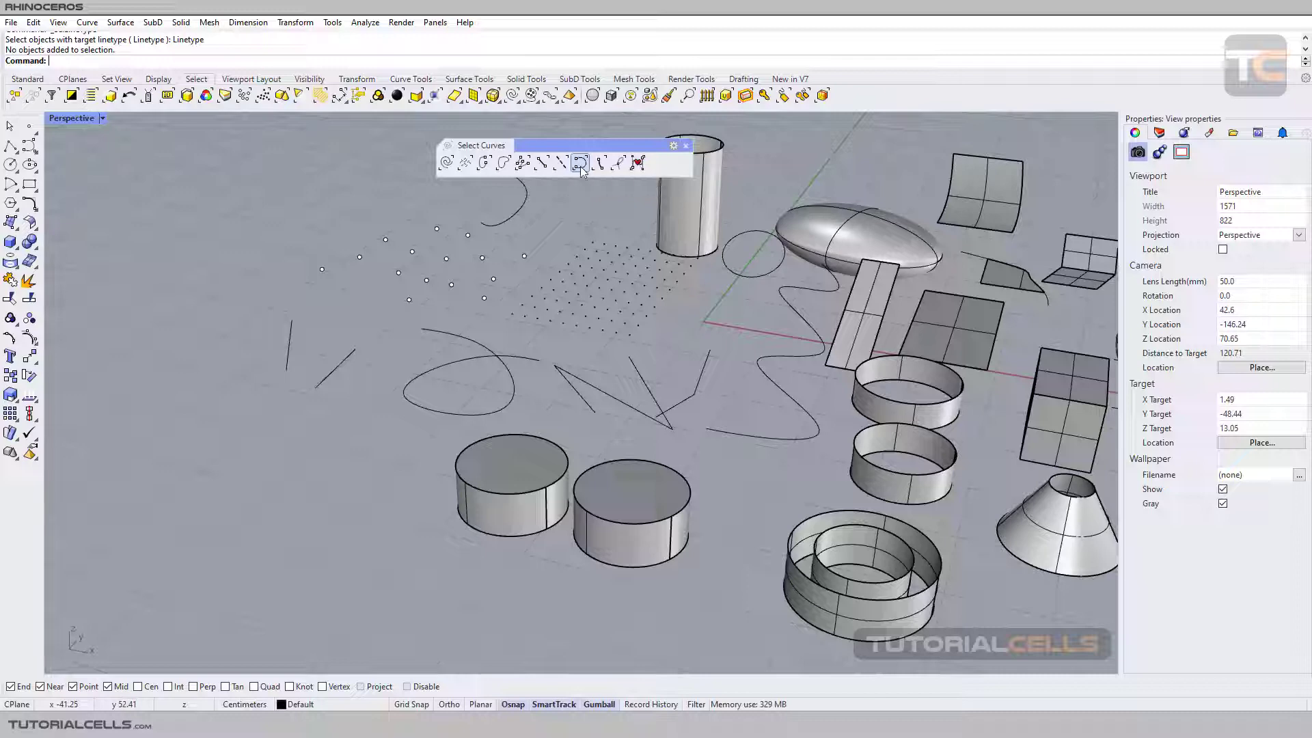
Shift the closed loop curve to the right, then test Select Planar Curves (16 curves)
right_click_drag(724, 306, 731, 280, "shift")
scroll(701, 364, "up", 3)
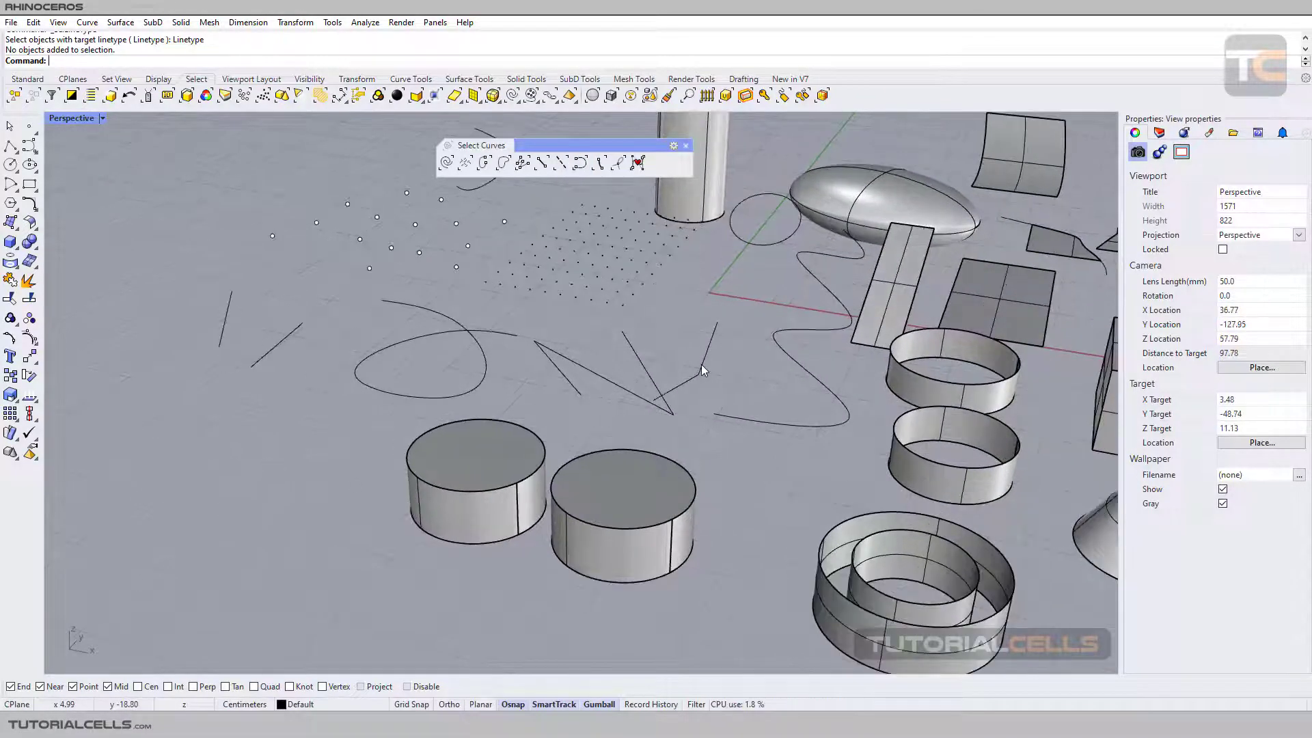
left_click(681, 379)
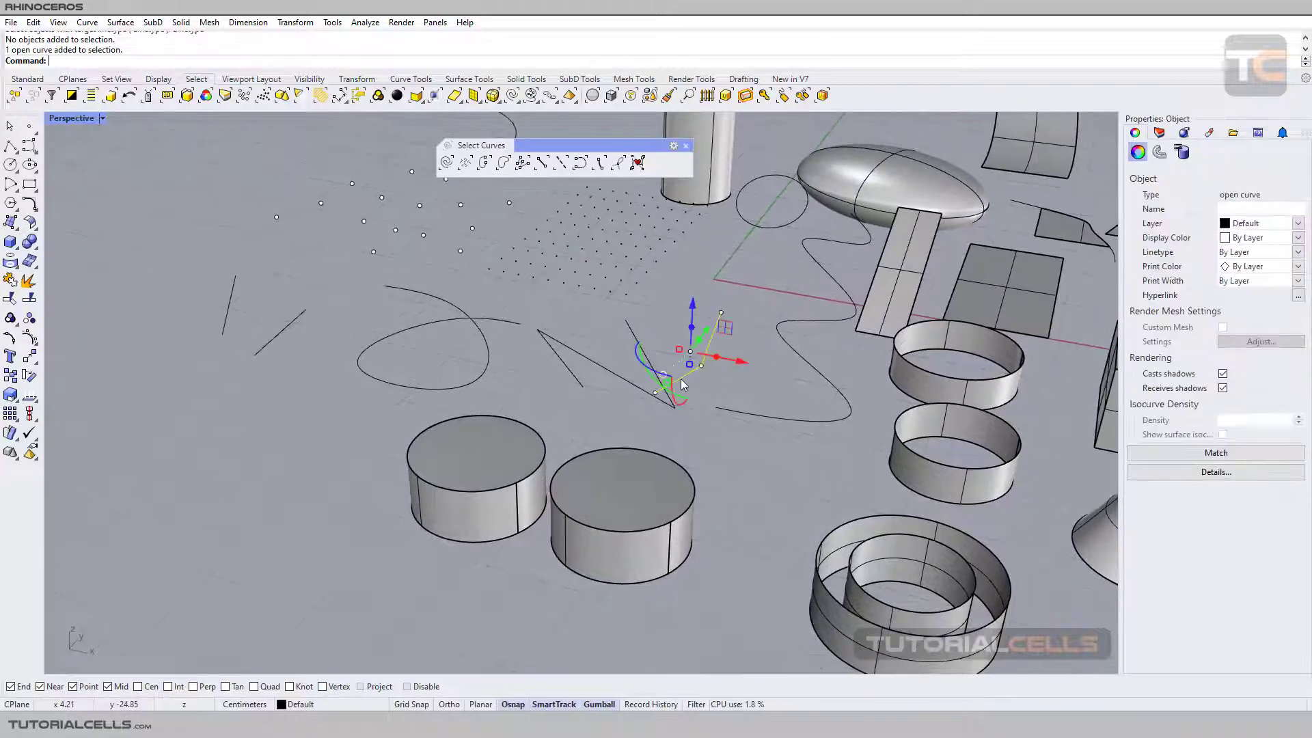
left_click(587, 355)
left_click(488, 353)
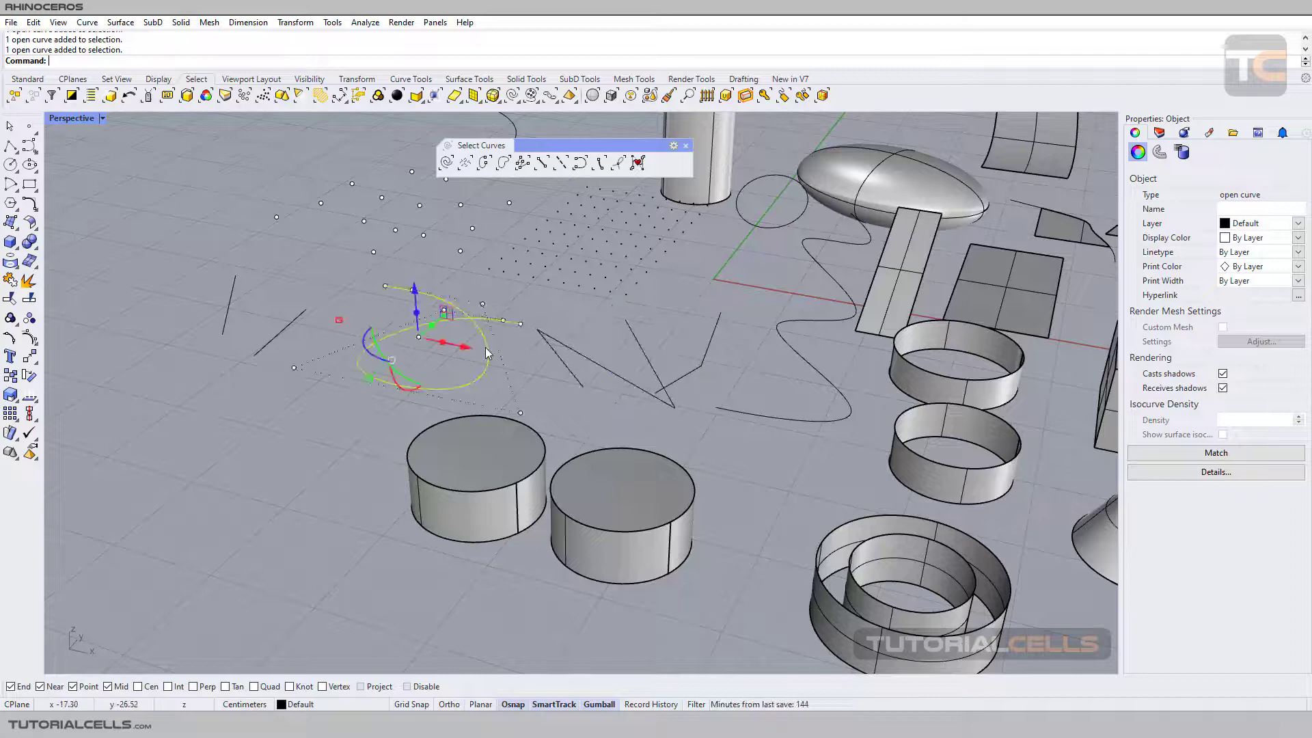
left_click(590, 367)
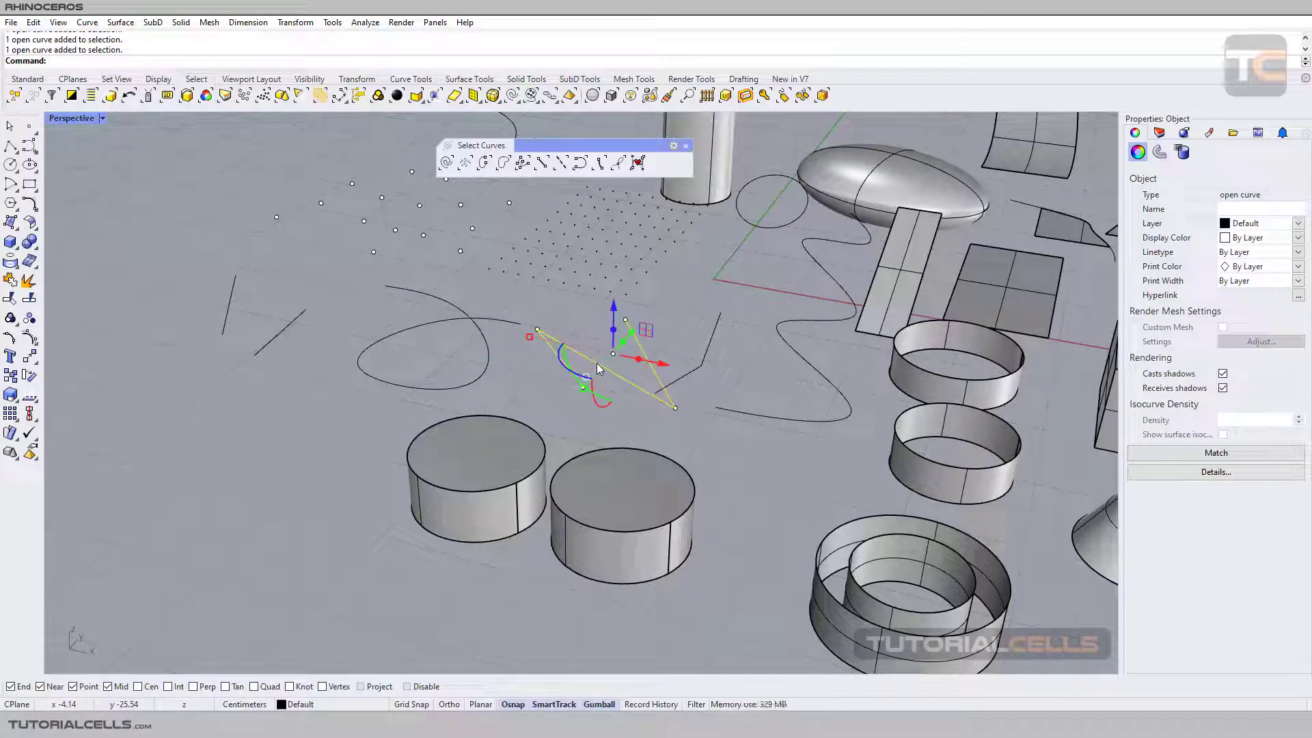
left_click(495, 364)
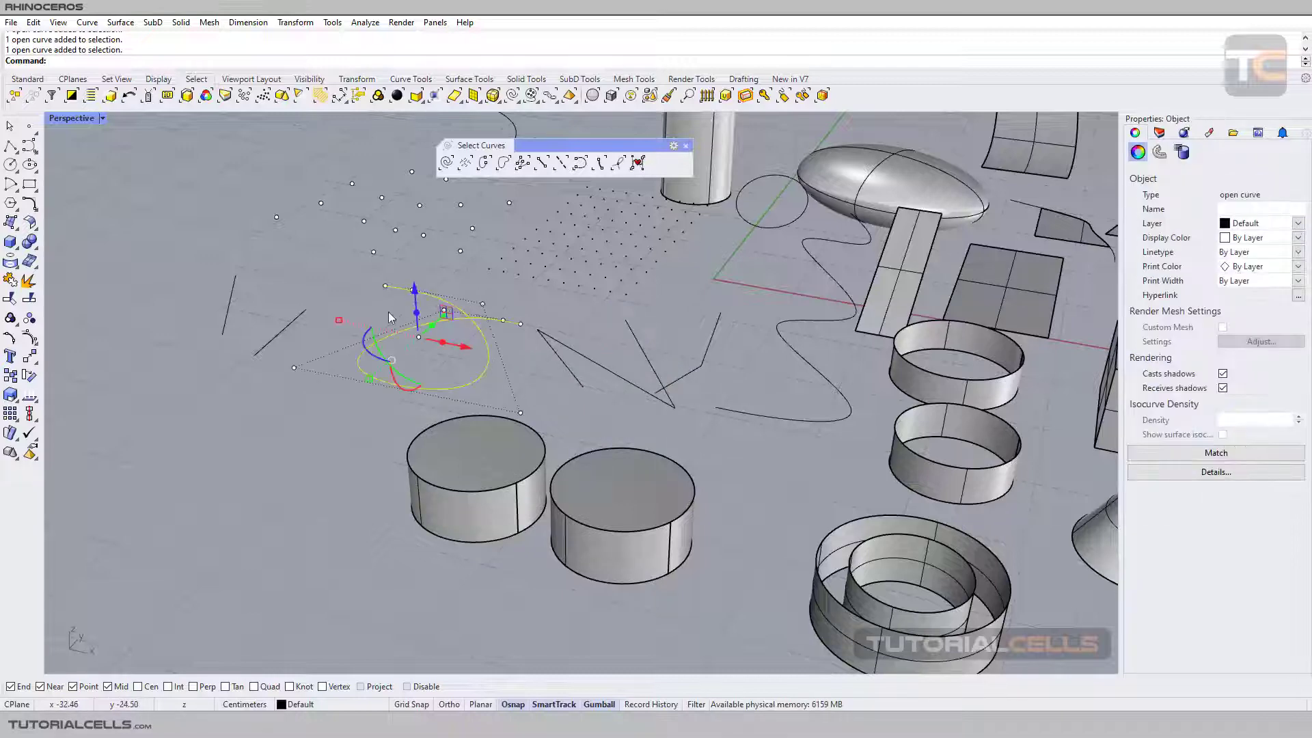
left_click_drag(447, 313, 608, 304)
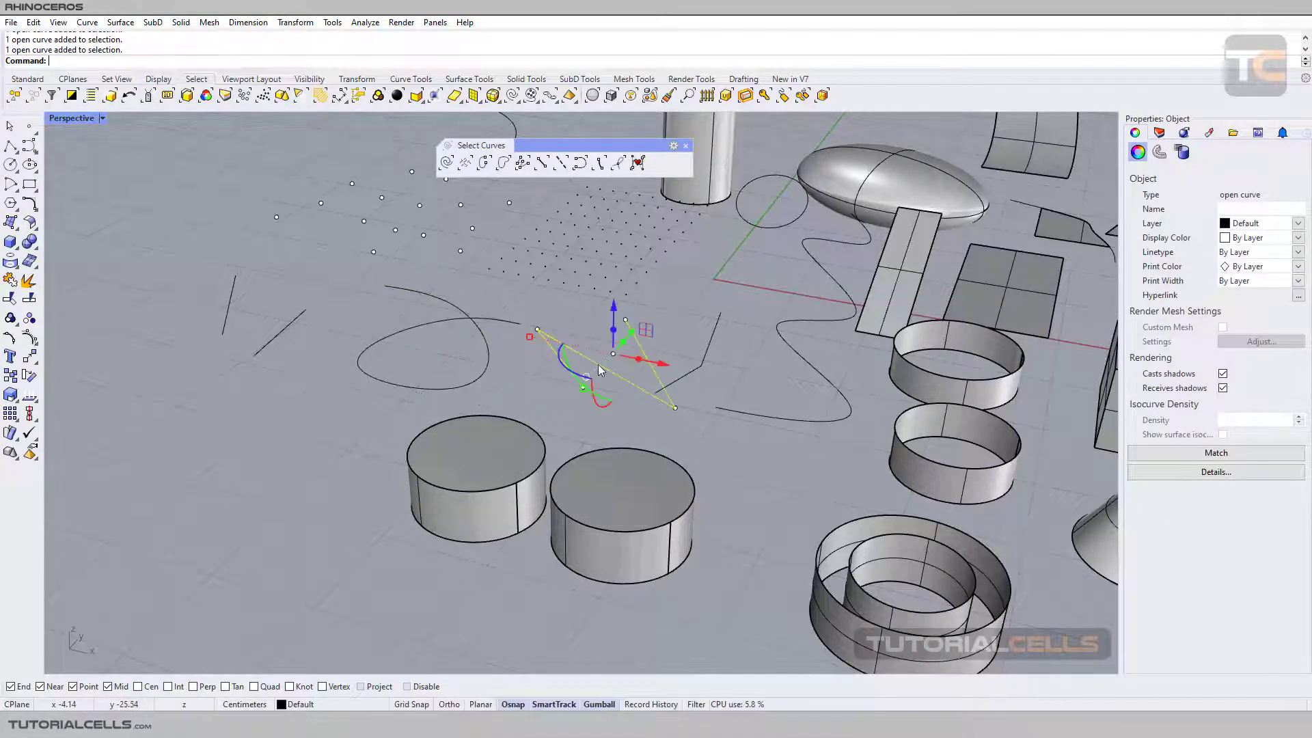
right_click_drag(609, 304, 664, 354)
left_click(386, 225)
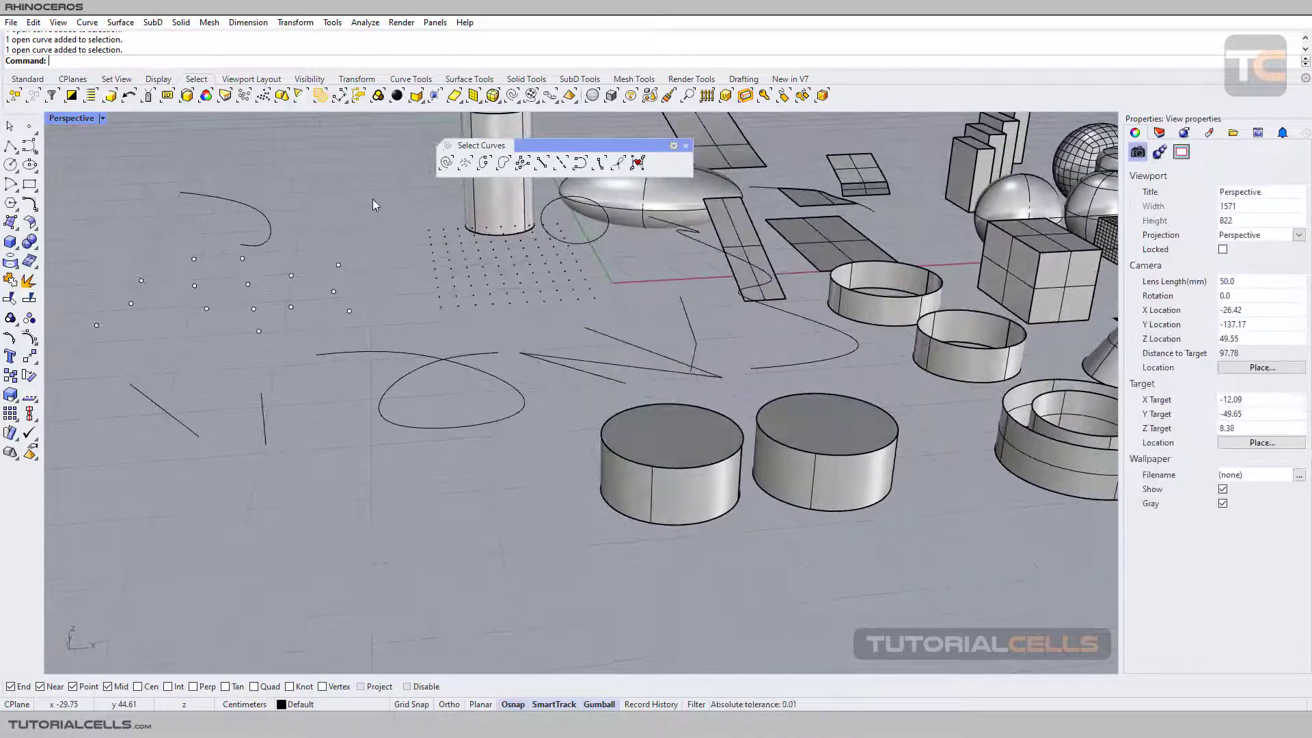
left_click(580, 165)
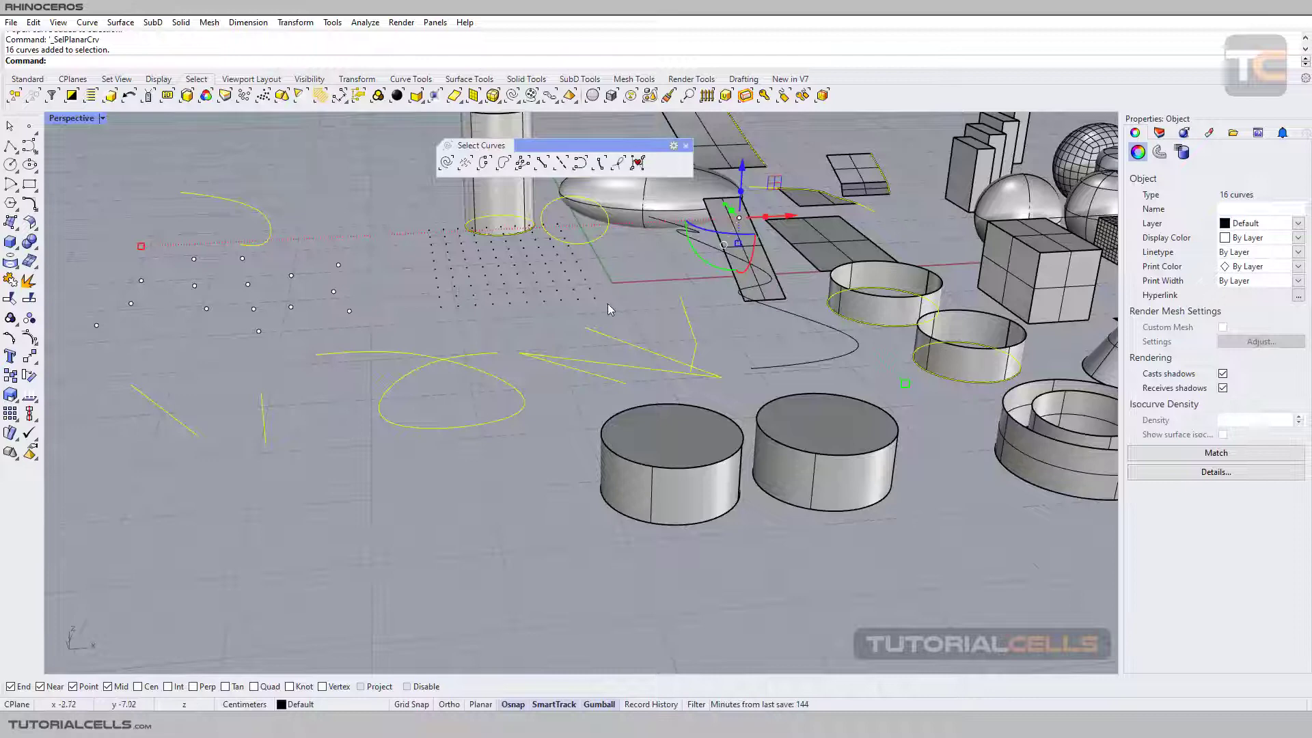
left_click(641, 298)
Move the wavy open curve left along negative X, first by 8.91 cm, then further
scroll(702, 301, "up", 5)
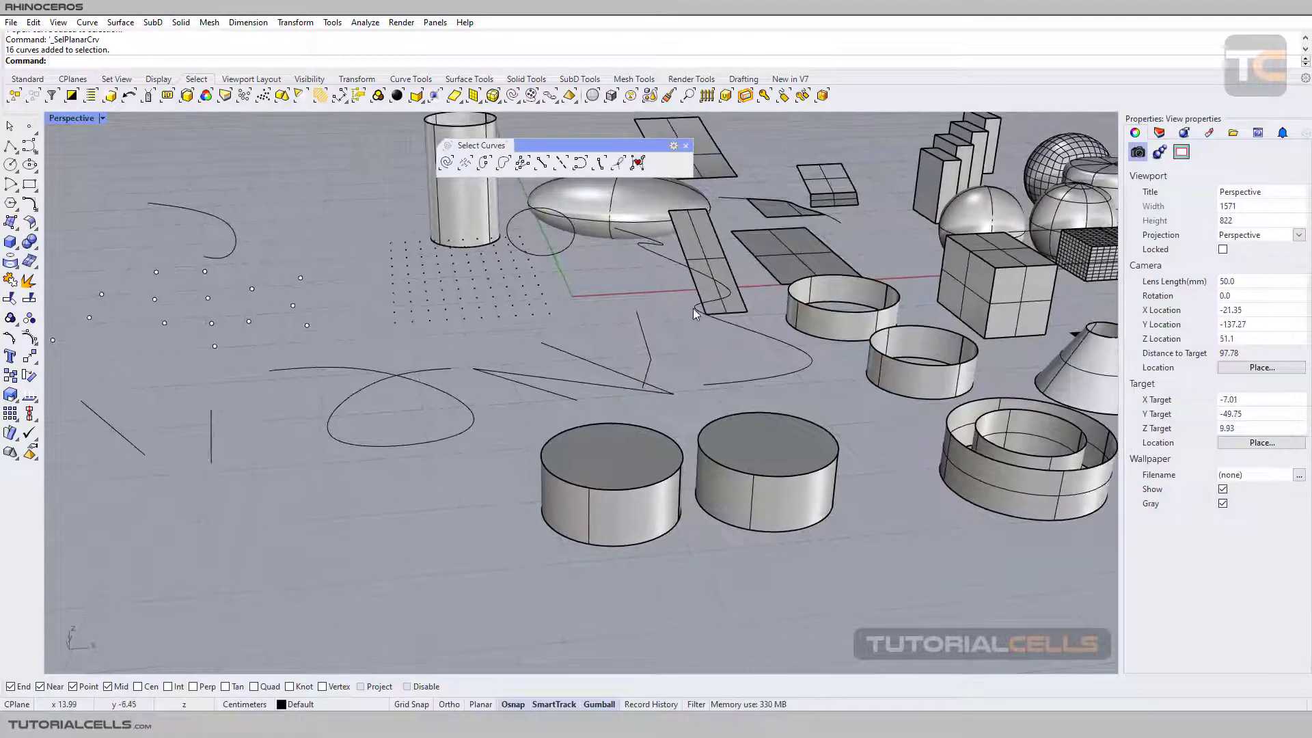
left_click(704, 318)
scroll(704, 318, "down", 6)
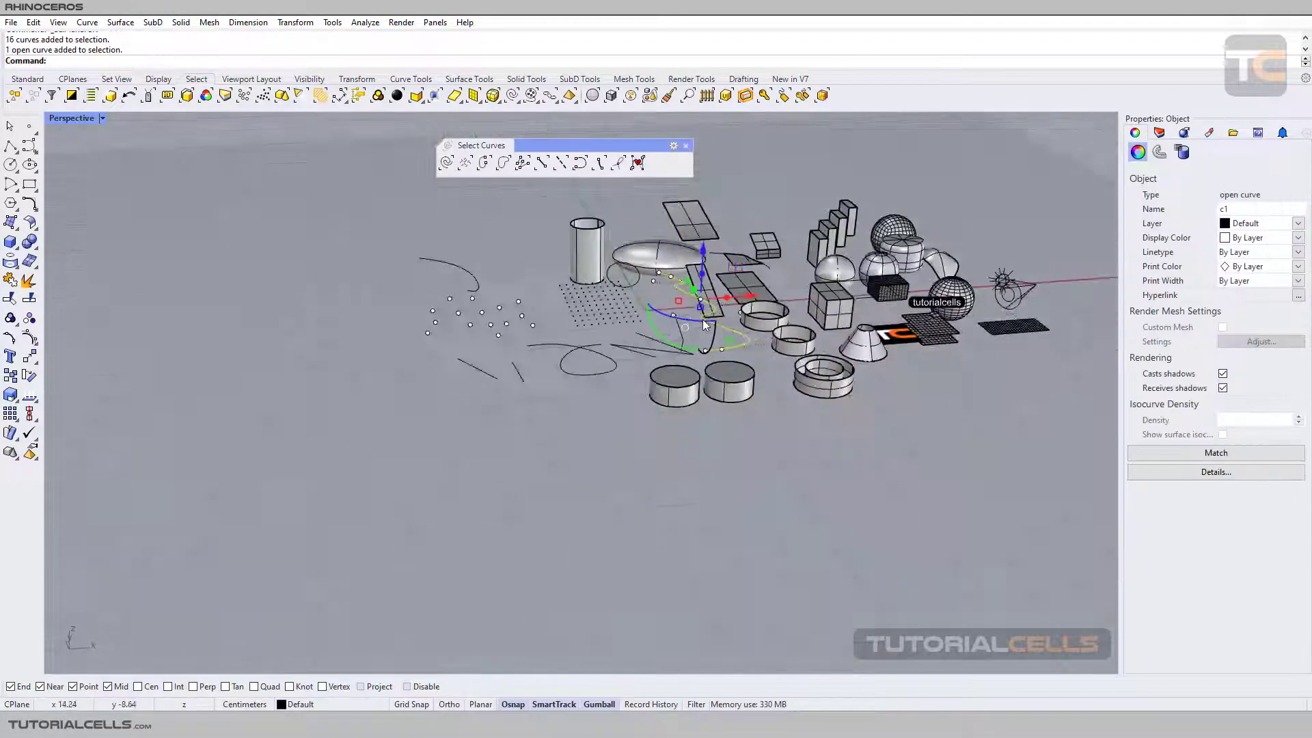
left_click_drag(726, 298, 701, 295)
right_click_drag(700, 296, 614, 294)
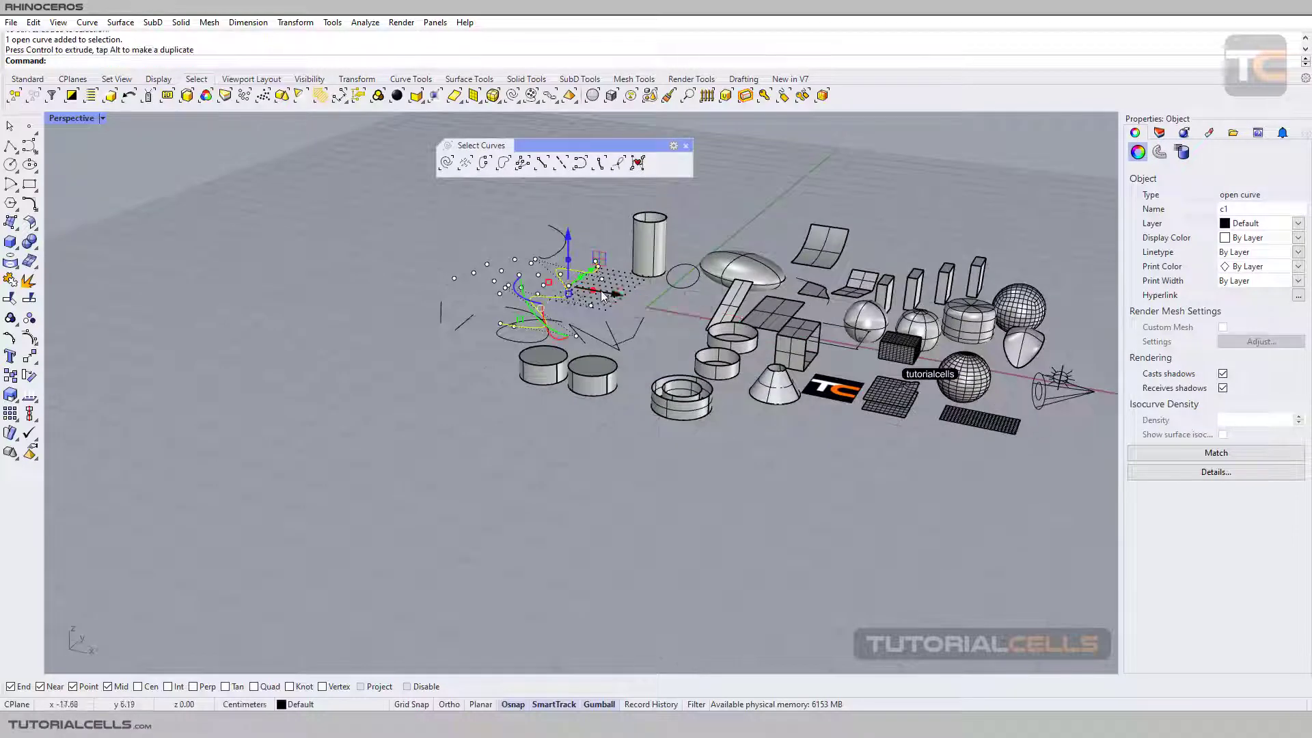
left_click_drag(603, 296, 472, 281)
scroll(475, 287, "up", 4)
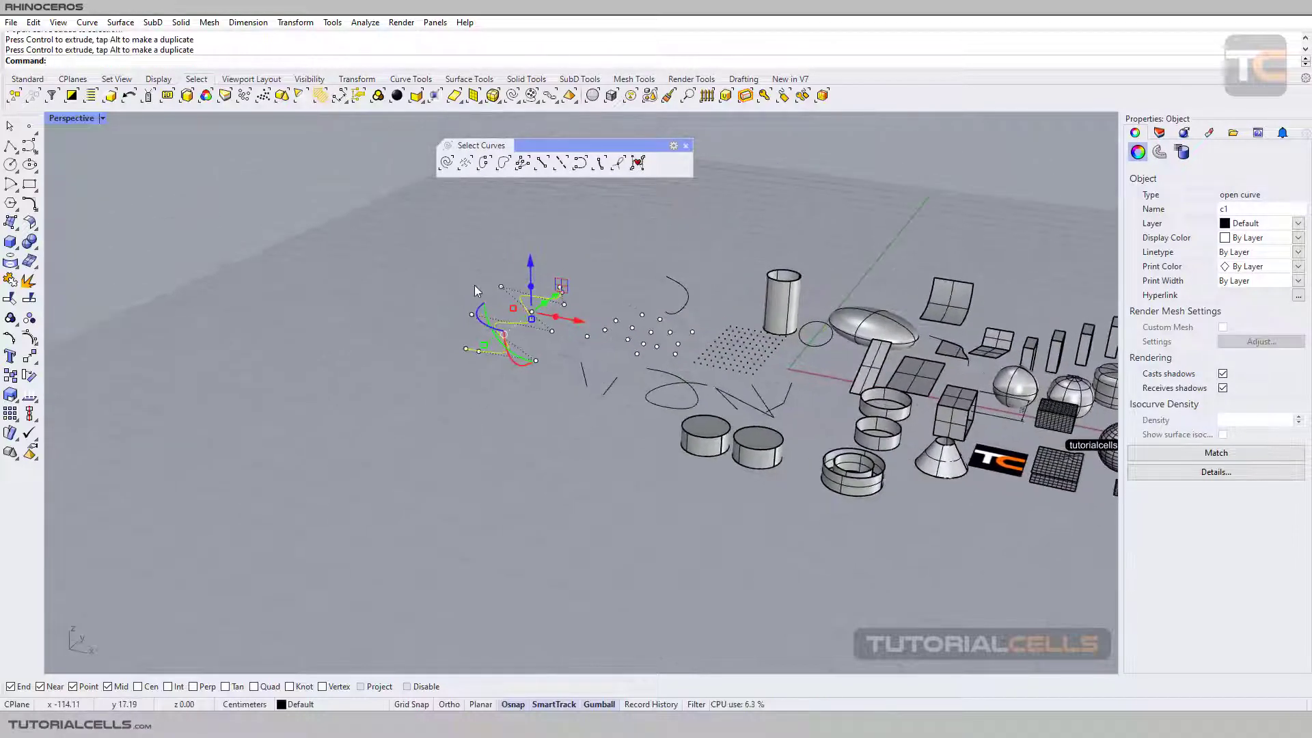
left_click(476, 291)
scroll(492, 311, "up", 5)
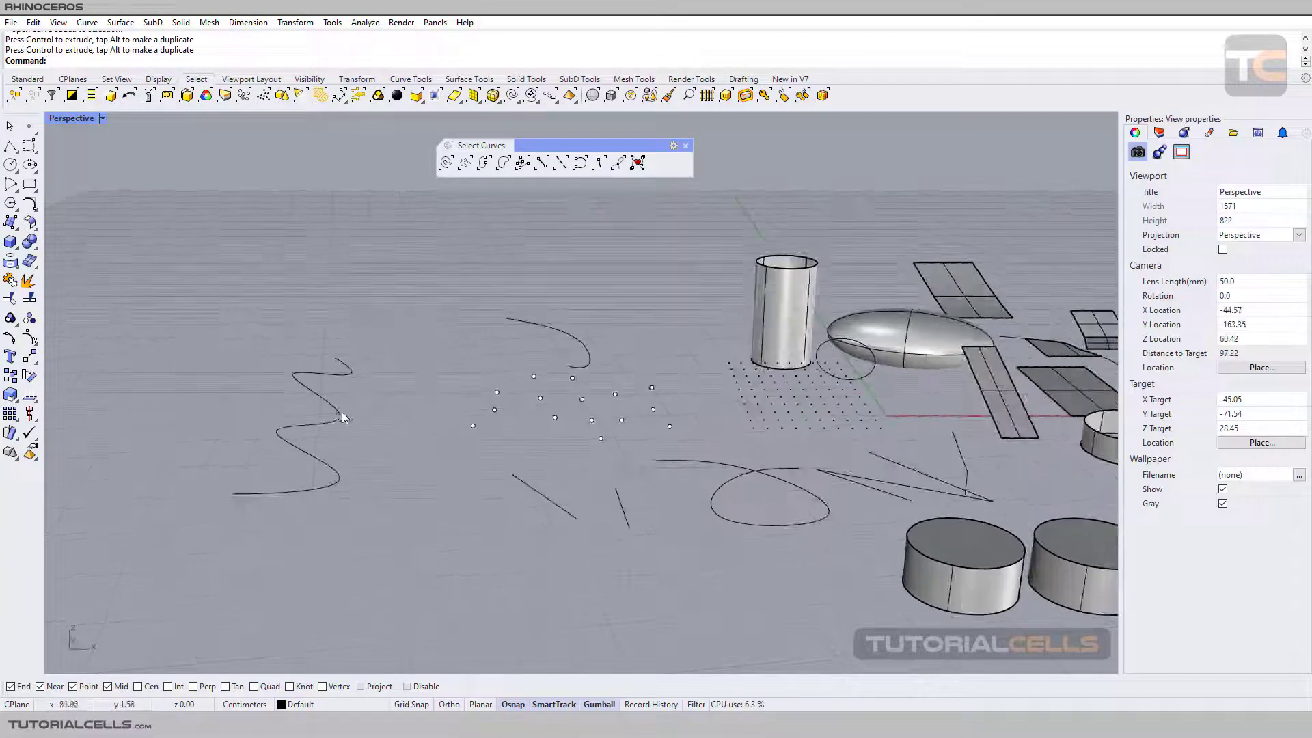
Move the closed loop curve upward and rotate it to a new position
left_click(341, 416)
scroll(363, 413, "up", 6)
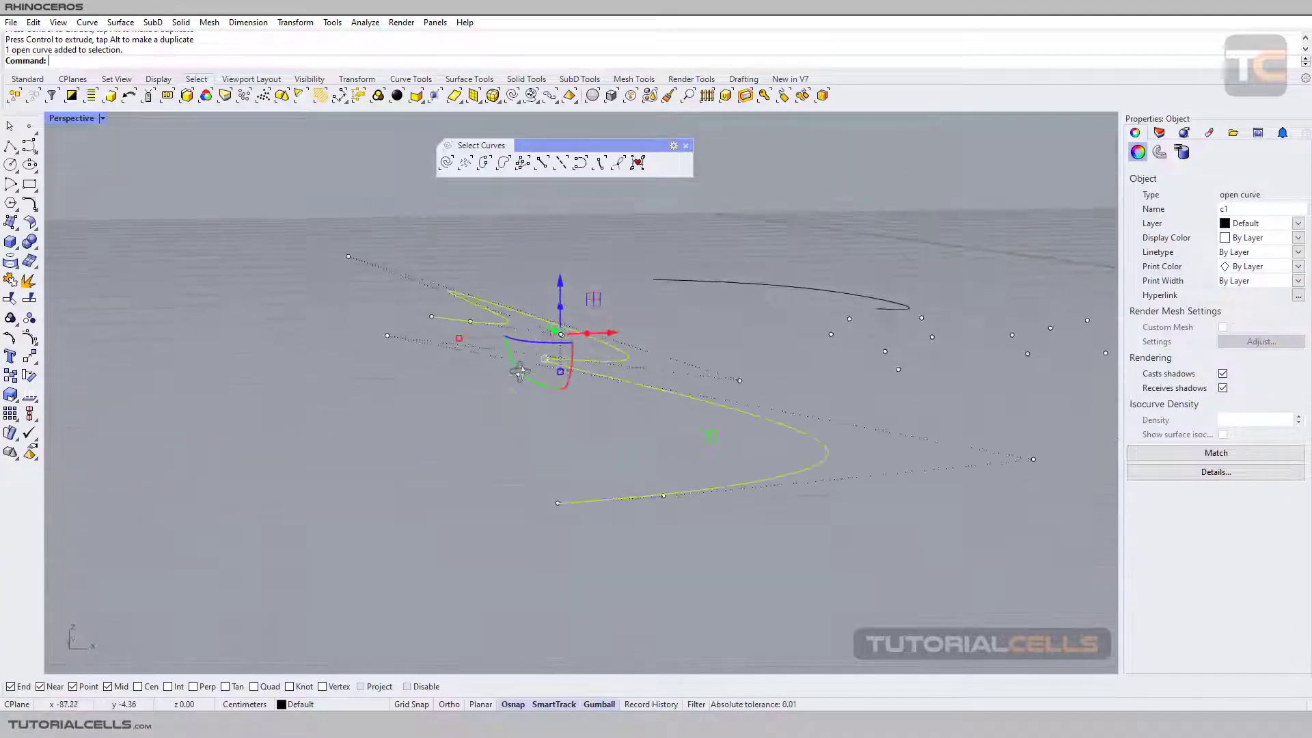
right_click_drag(519, 371, 589, 371)
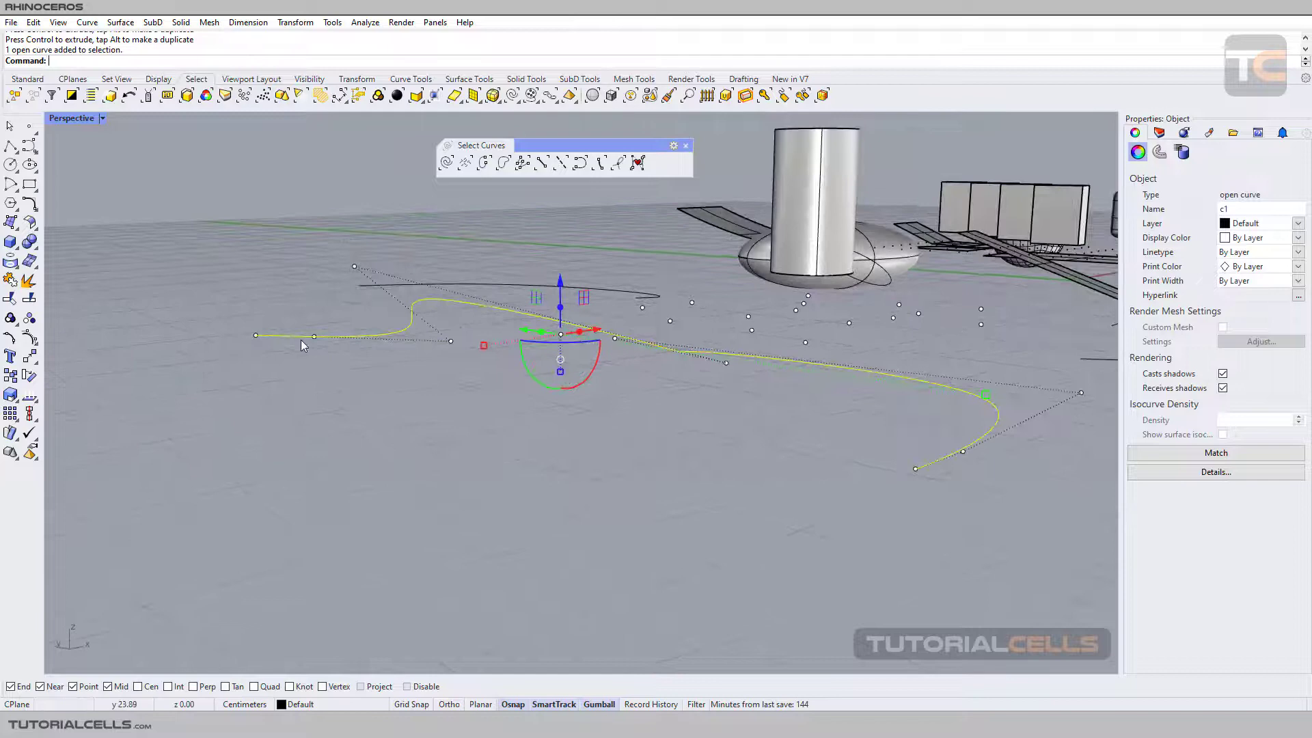
right_click_drag(906, 452, 678, 437)
left_click(738, 445)
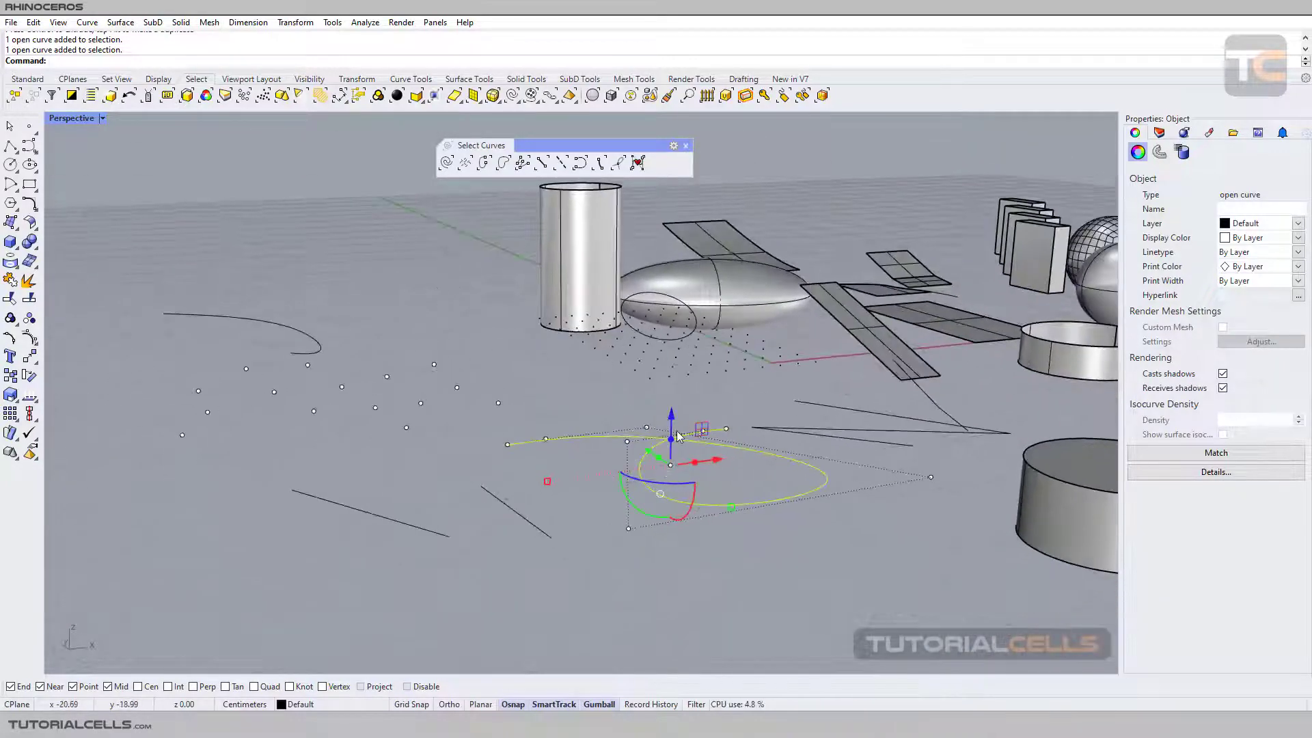
left_click_drag(673, 418, 673, 388)
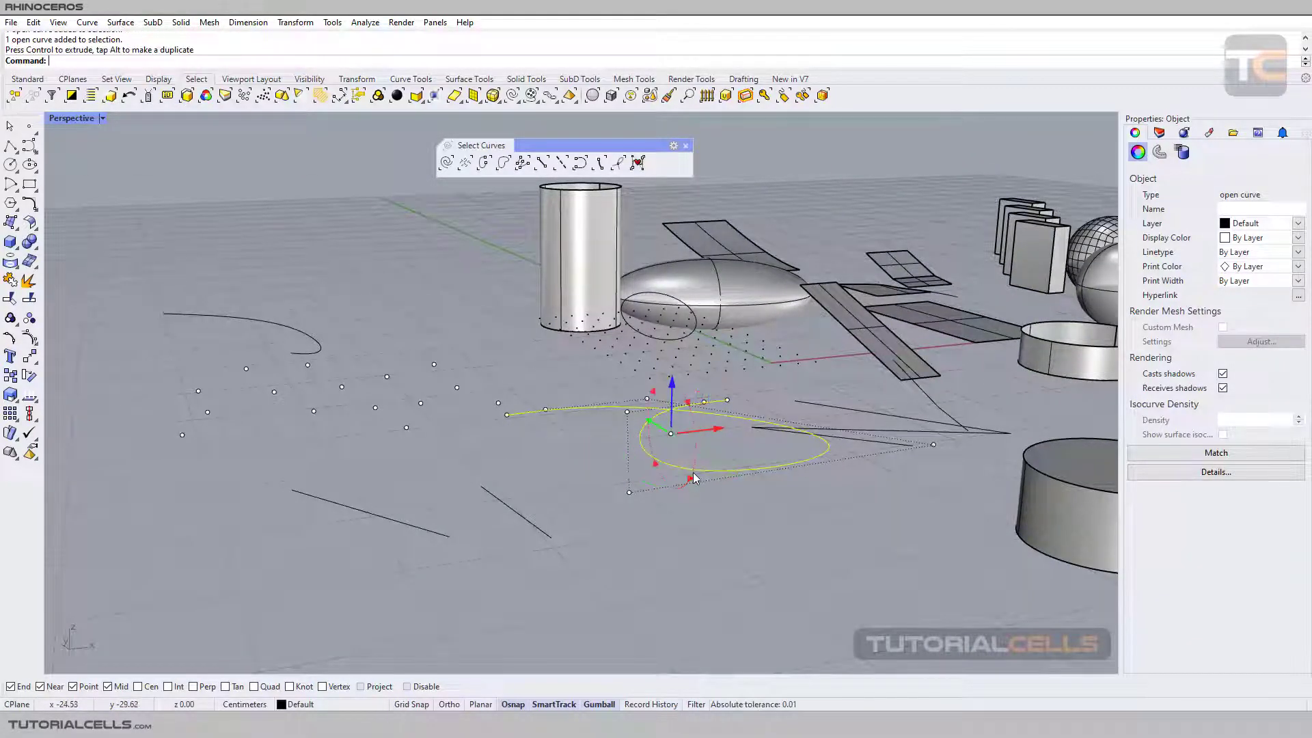
left_click_drag(694, 478, 624, 439)
right_click_drag(624, 440, 792, 536)
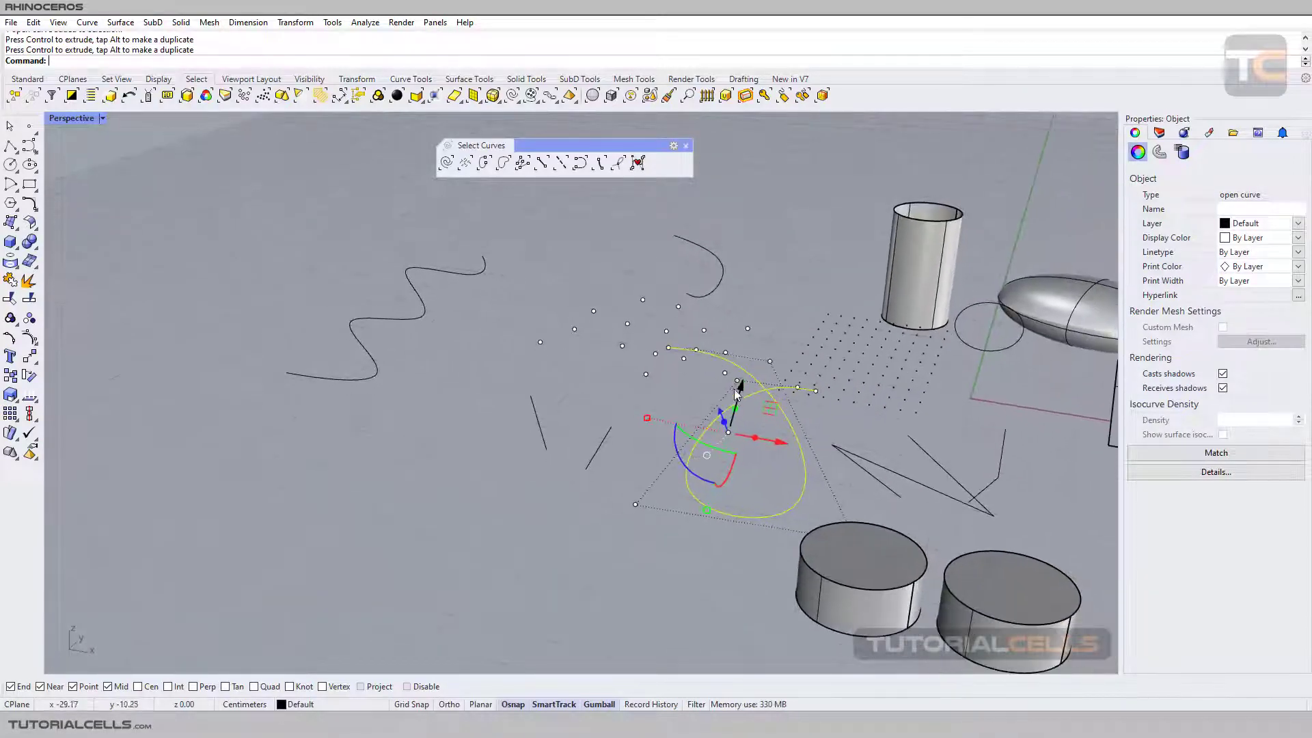
Inspect the zig-zag polyline and wavy curve from several angles, then deselect them
left_click(938, 486)
left_click(649, 494)
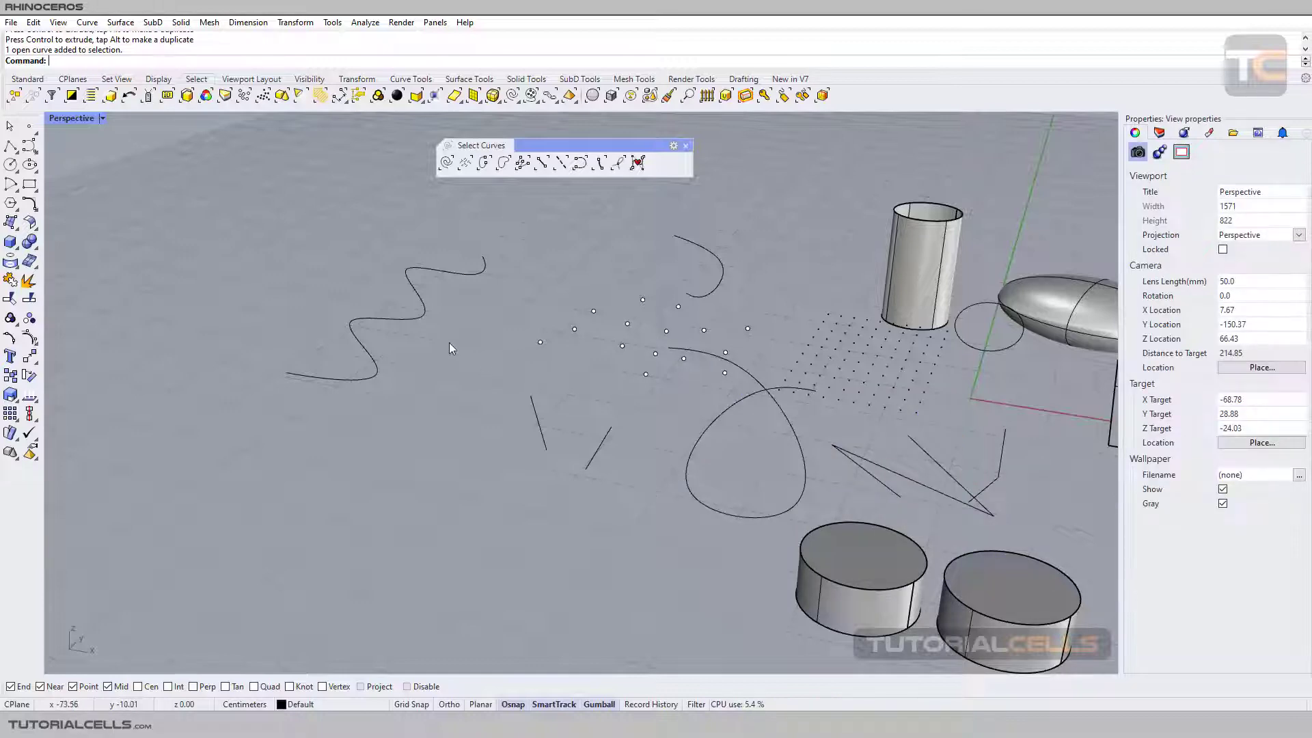
mouse_move(449, 342)
right_mouse_down()
mouse_move(600, 314)
mouse_move(650, 264)
mouse_move(756, 293)
mouse_move(615, 355)
mouse_move(626, 394)
mouse_move(581, 322)
mouse_move(470, 247)
right_mouse_up()
left_click(666, 255)
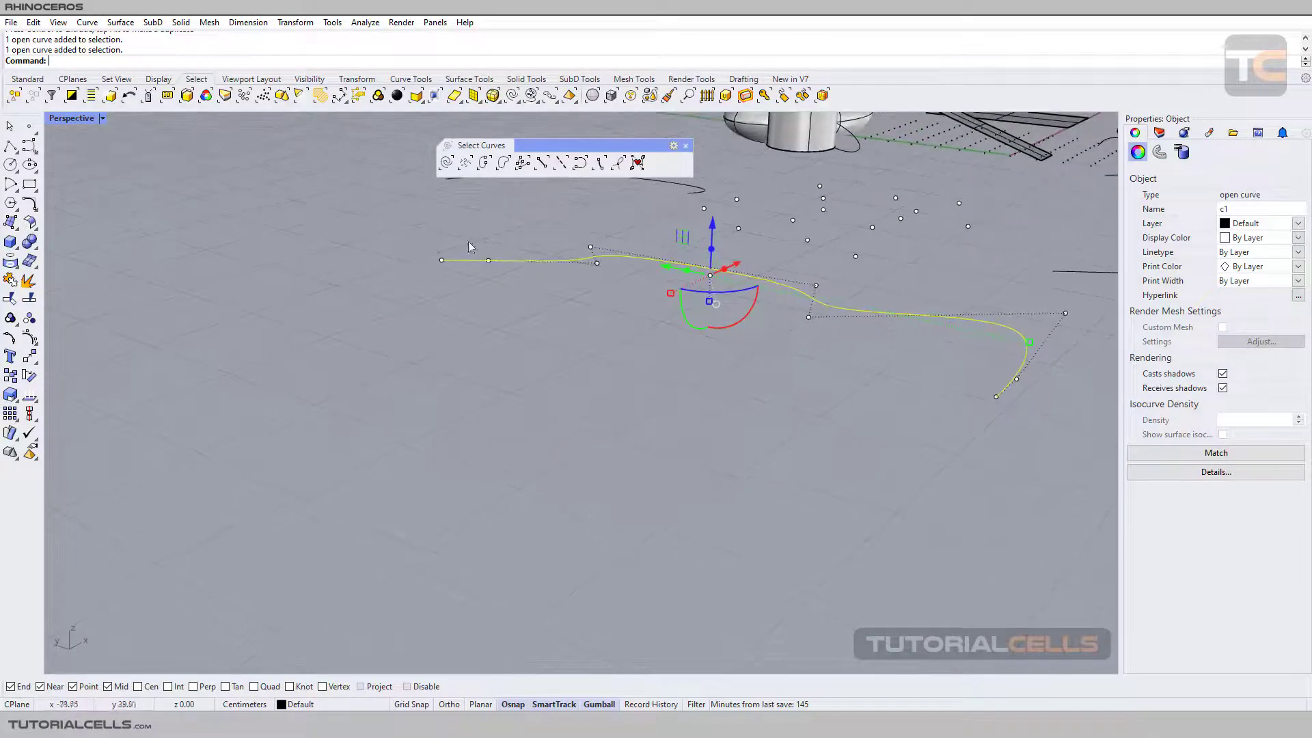
mouse_move(684, 247)
right_mouse_down()
mouse_move(949, 381)
mouse_move(719, 394)
mouse_move(663, 437)
right_mouse_up()
scroll(647, 277, "down", 8)
scroll(688, 370, "up", 8)
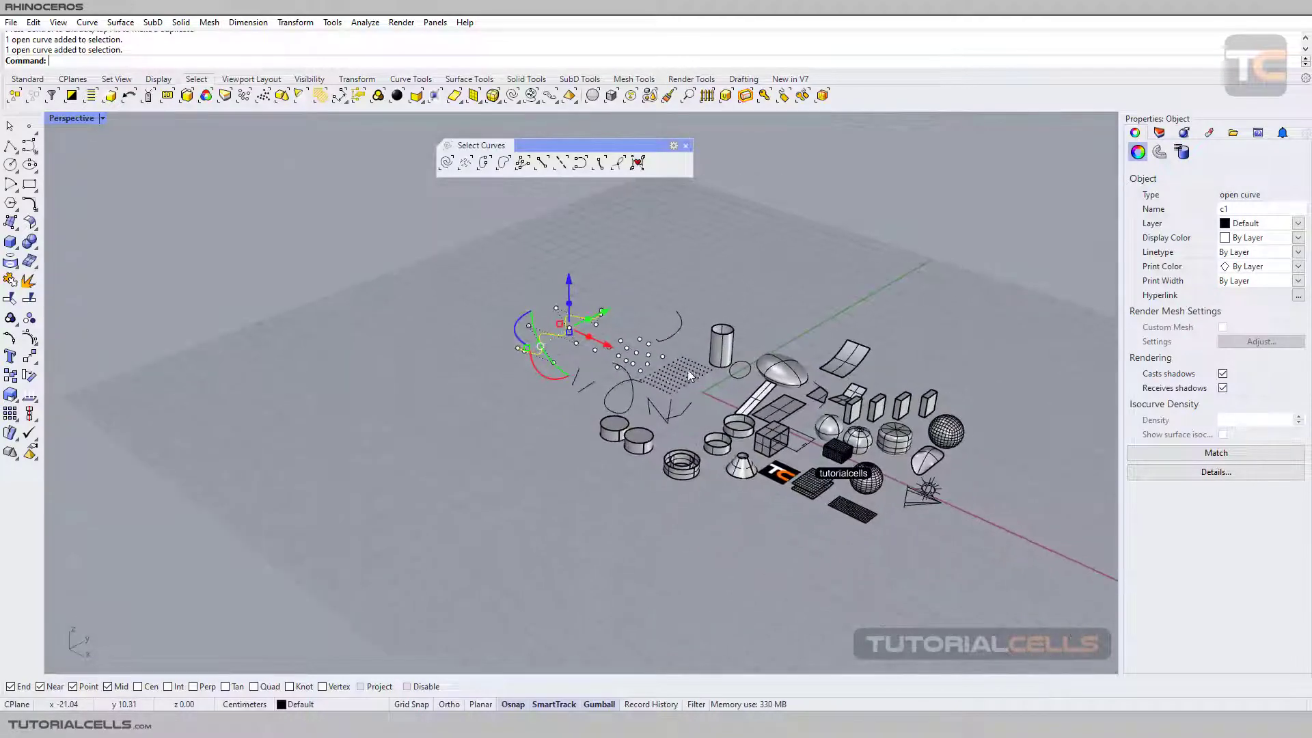
left_click(660, 388)
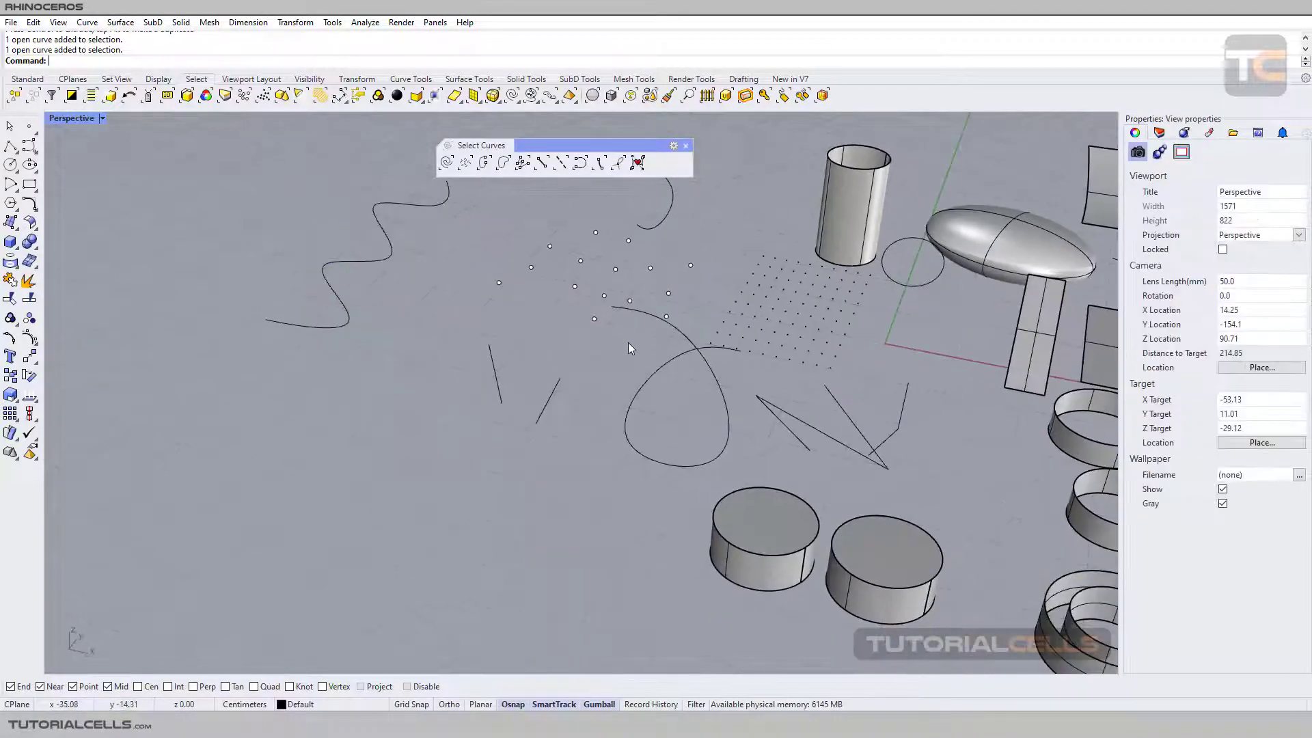
right_click_drag(627, 346, 570, 341)
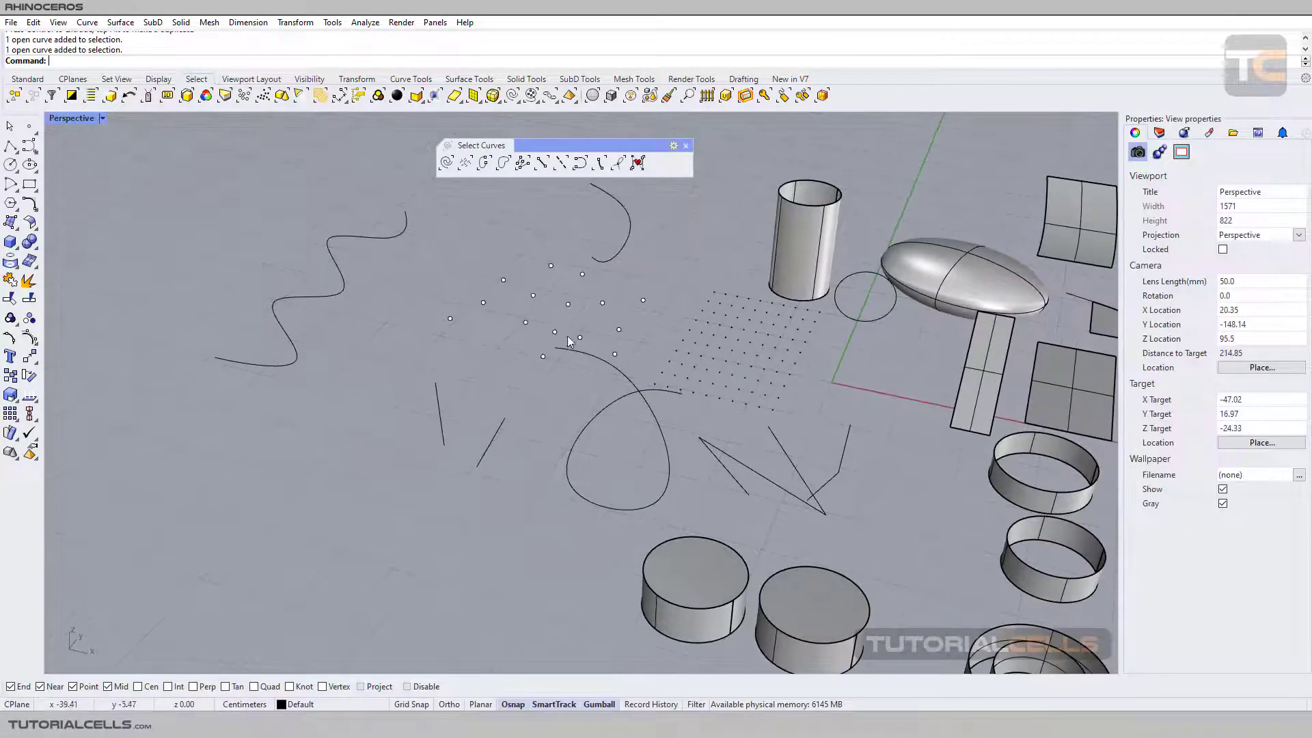
After checking 16 planar curves, lift one control point of the circle beside the ellipsoid upward
left_click(579, 164)
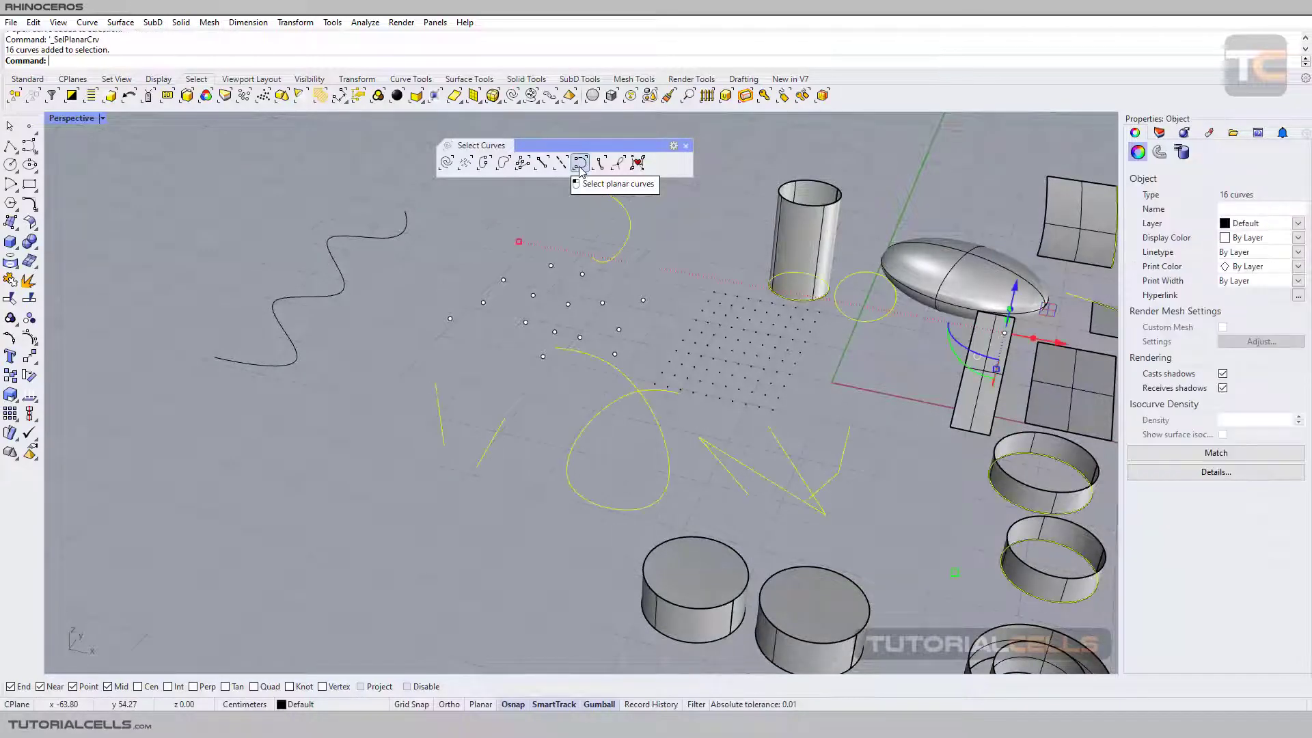
key("Escape")
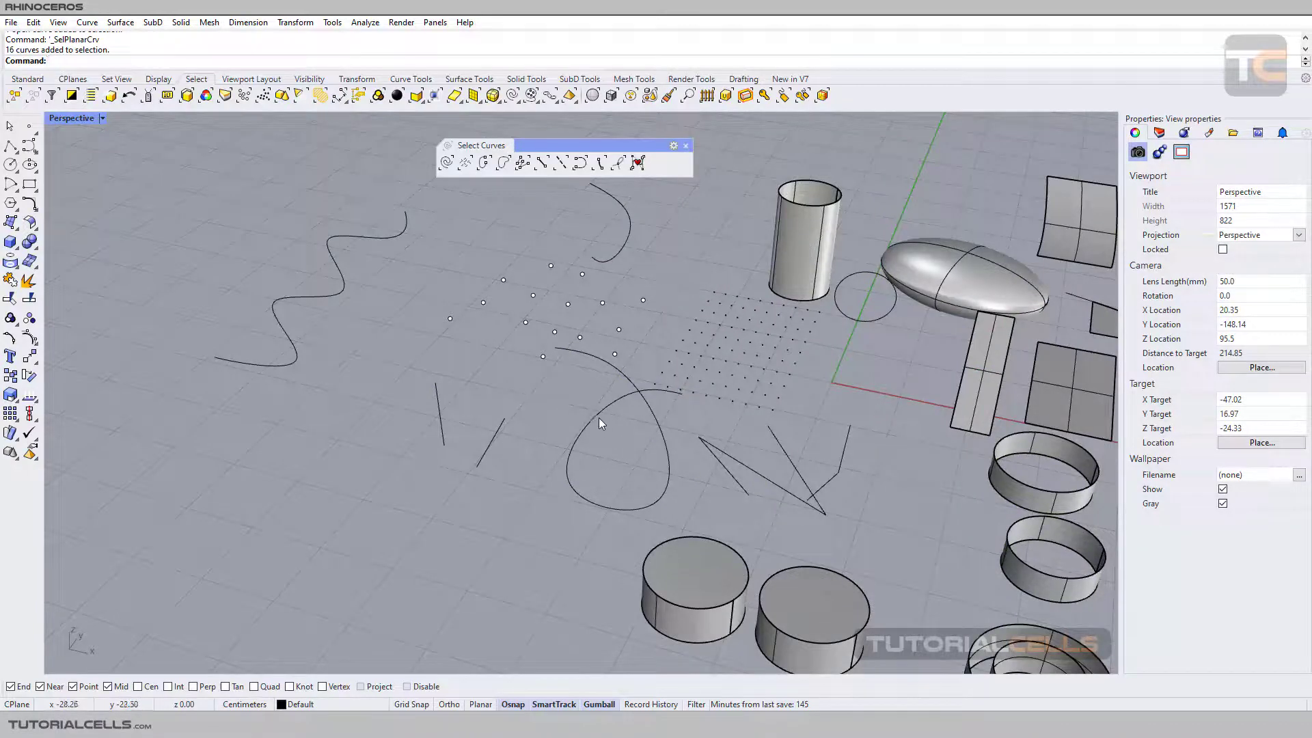
left_click(852, 318)
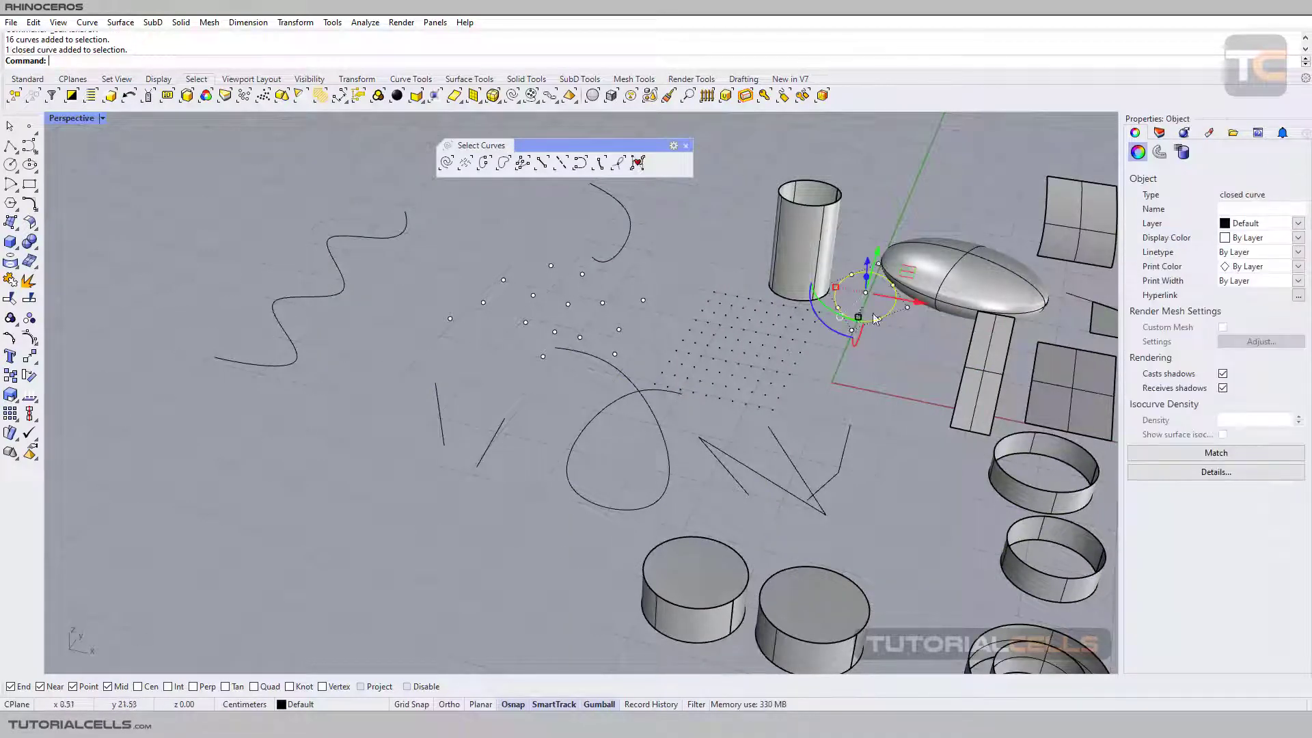
scroll(876, 318, "up", 2)
scroll(846, 337, "up", 2)
left_click(828, 358)
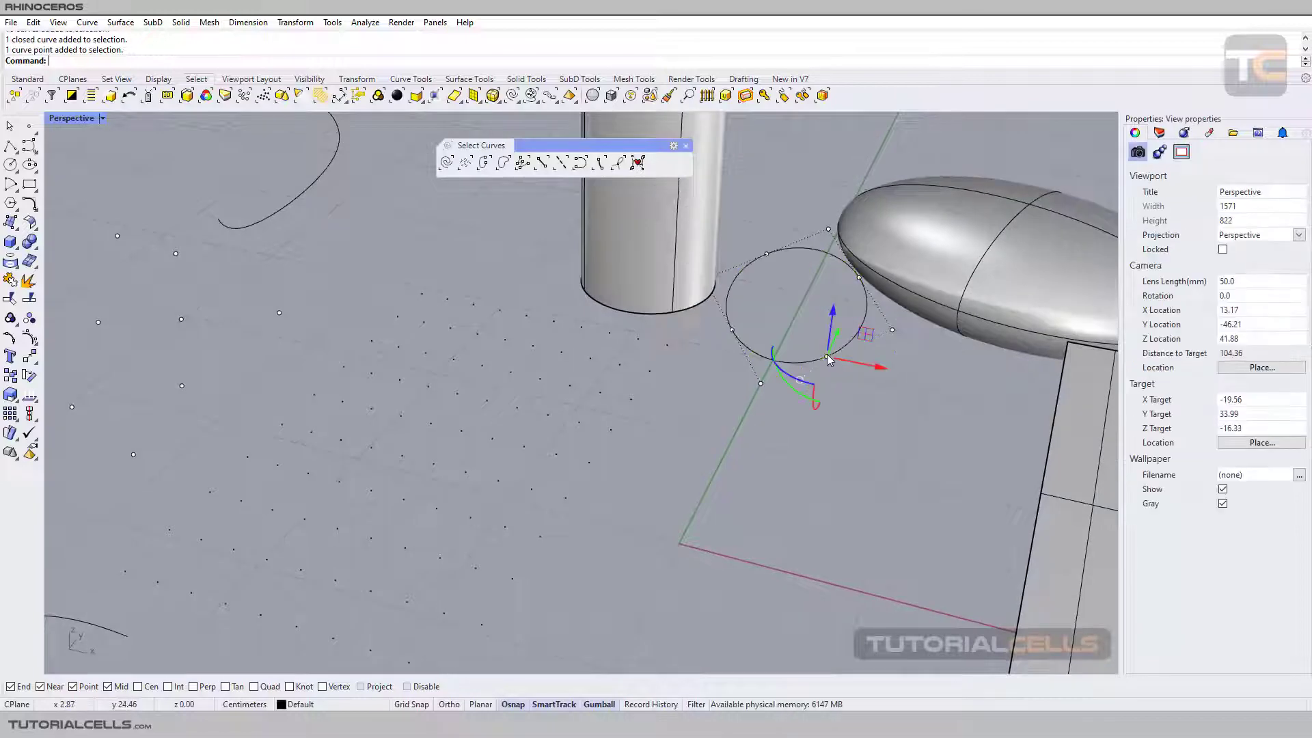
right_click_drag(831, 330, 851, 322)
left_click_drag(830, 327, 833, 281)
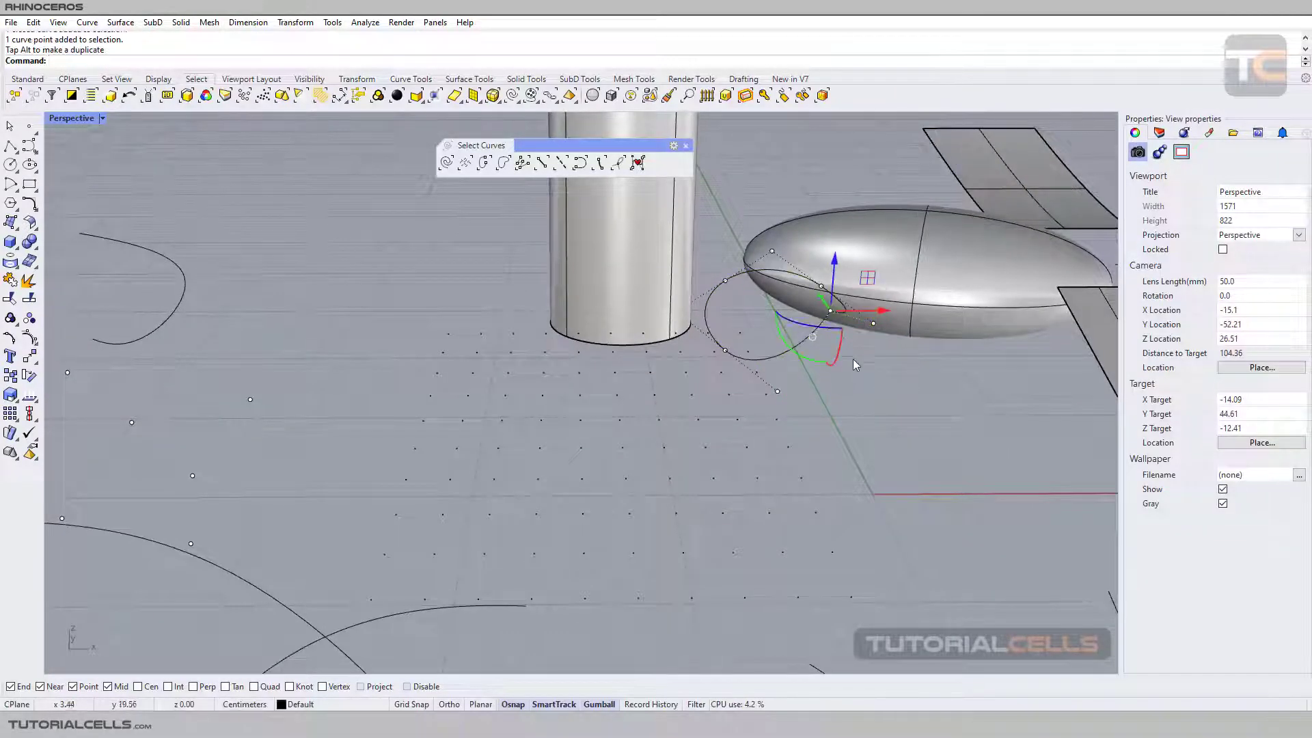
key("Escape")
right_click_drag(854, 364, 567, 205)
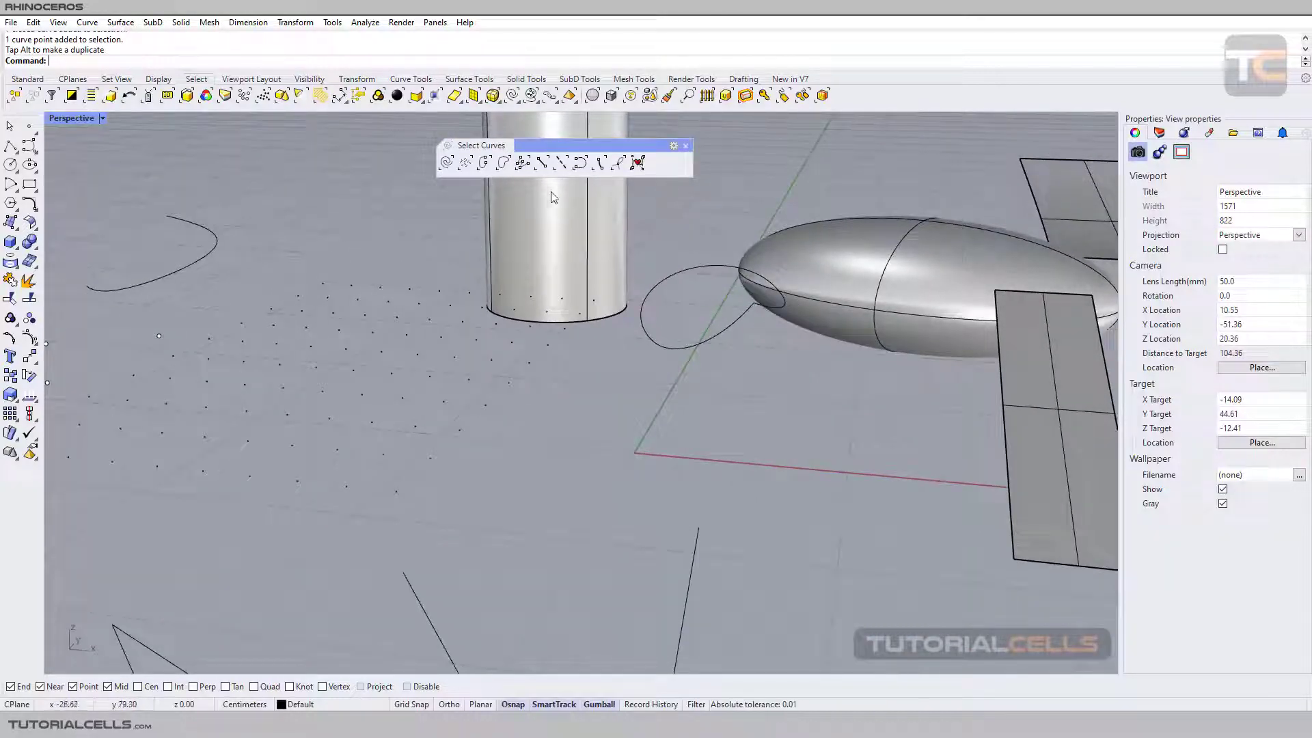
Rerun Select Planar Curves, now finding 15 curves, and clear the selection
left_click(580, 162)
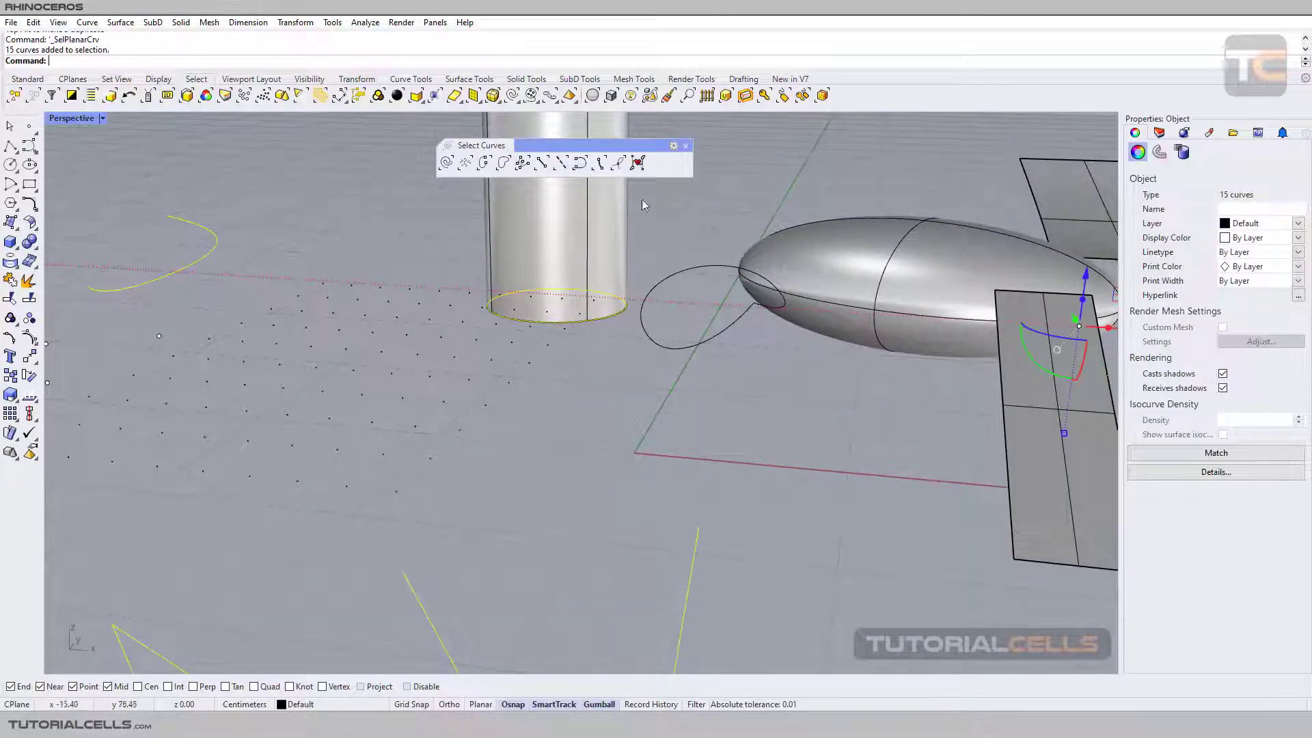
left_click(663, 203)
scroll(663, 203, "down", 6)
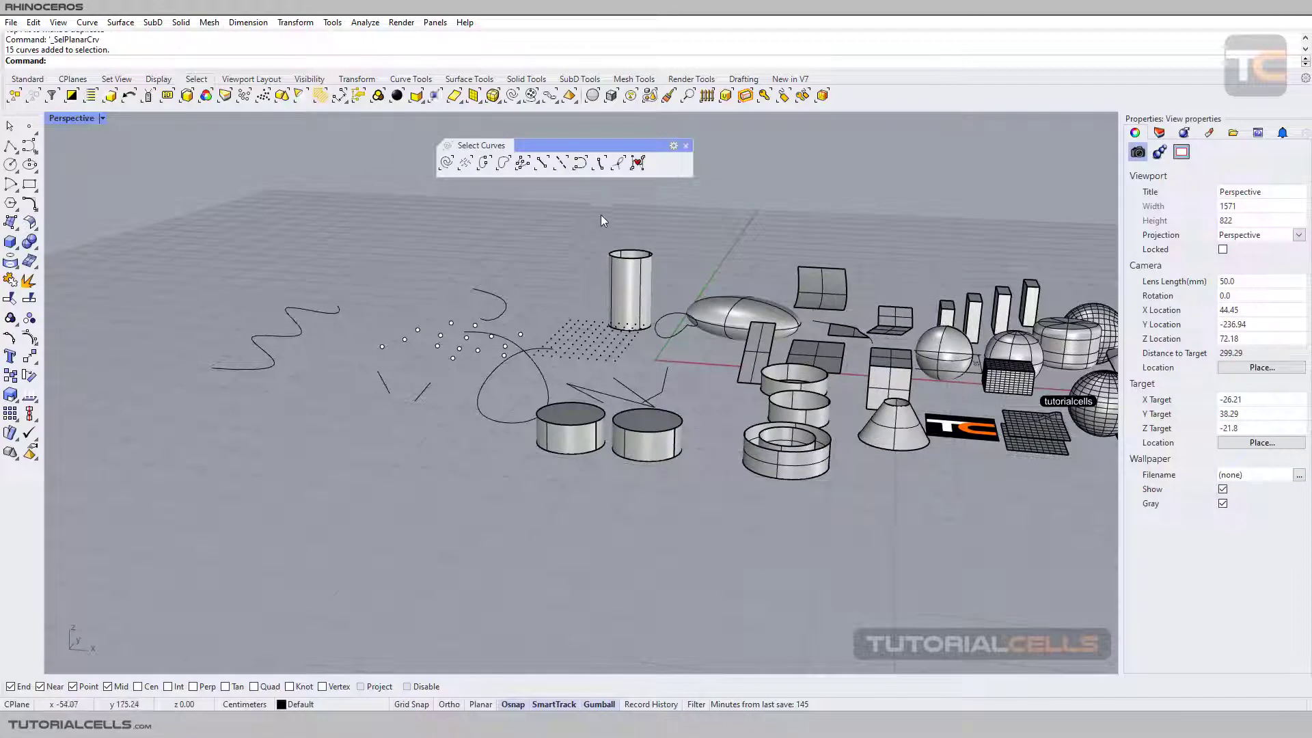
Shorten the top arc with Sub Curve by picking a new start and end point
left_click(601, 164)
scroll(550, 218, "up", 4)
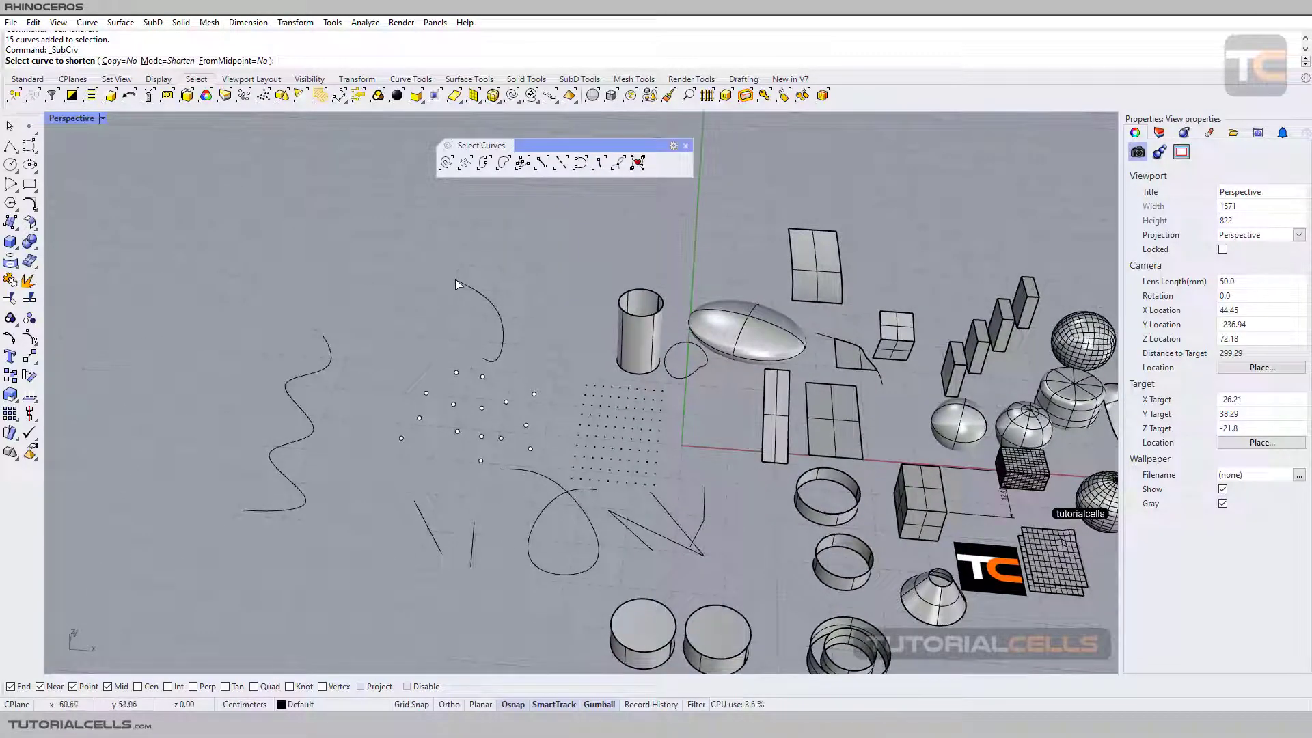
left_click(458, 283)
left_click(457, 281)
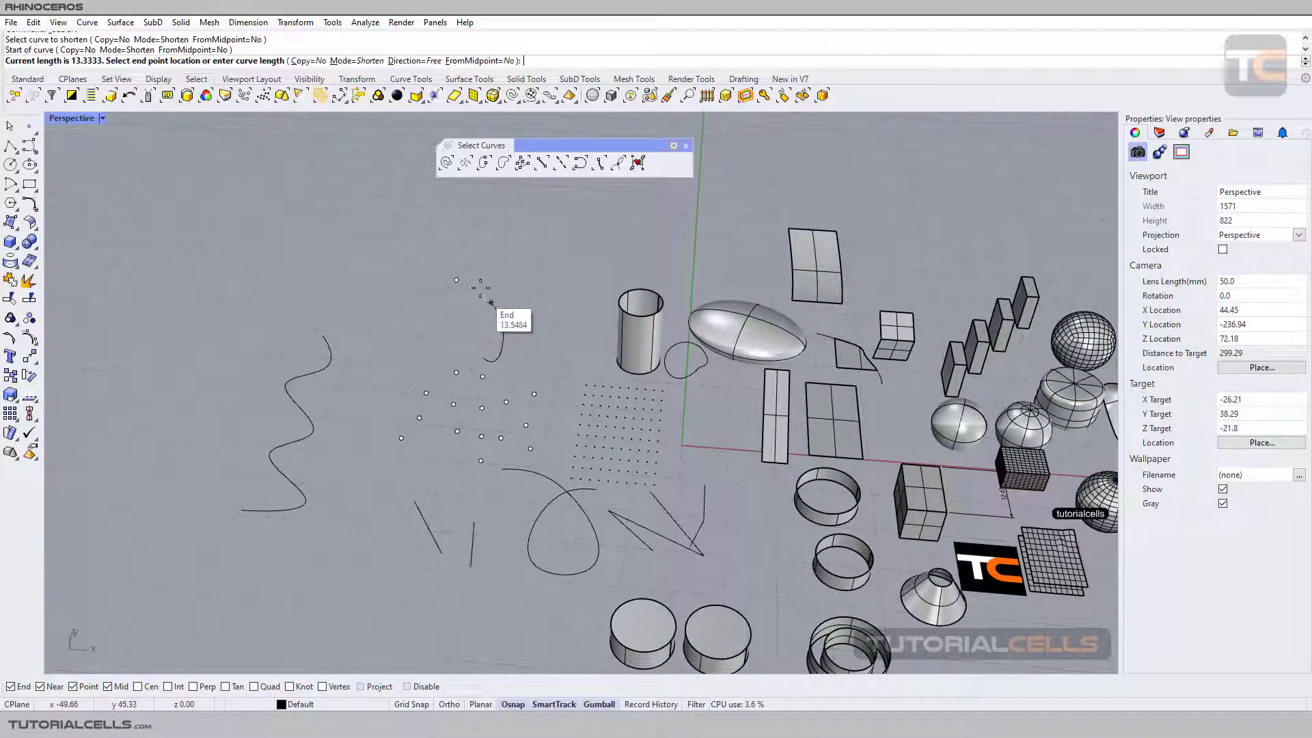
left_click(491, 302)
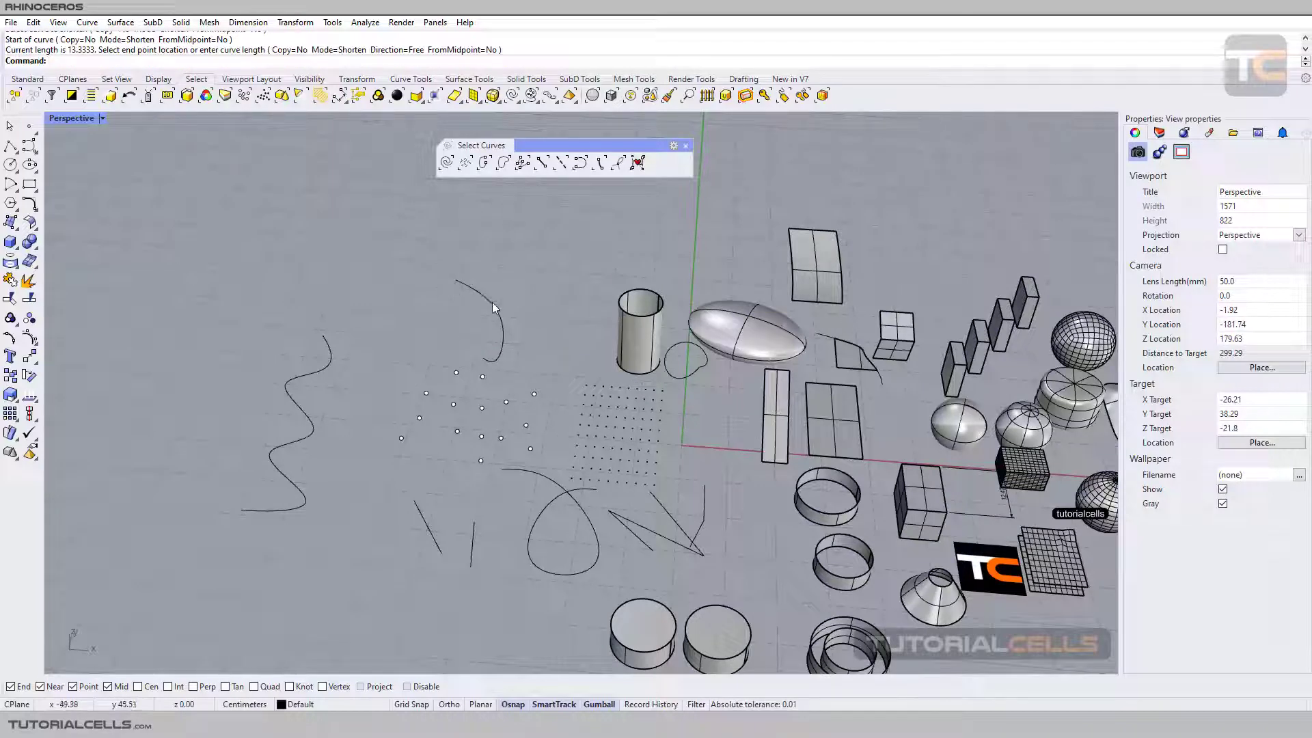
Cancel a Sub Curve on the wavy curve, undo the arc shortening, and show Curve Tools
key("Return")
left_click(328, 349)
left_click(324, 337)
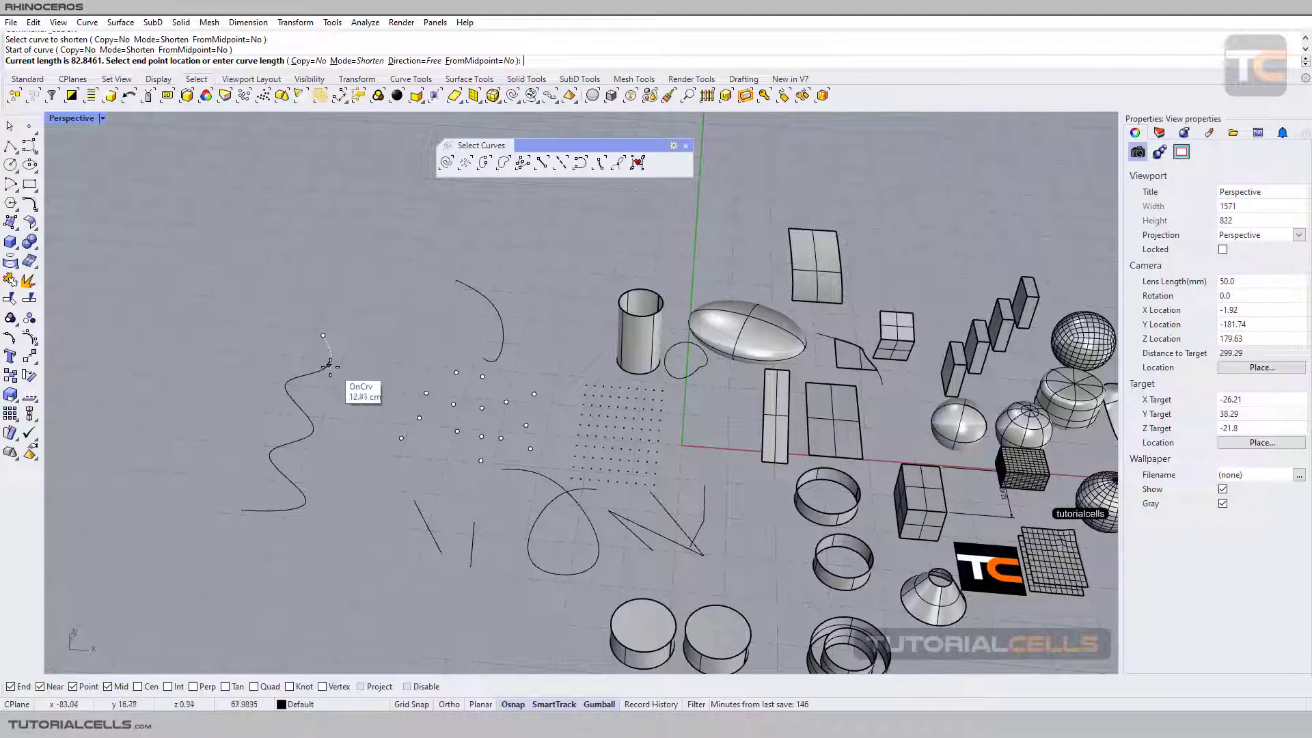
key("Escape")
key("ctrl+z")
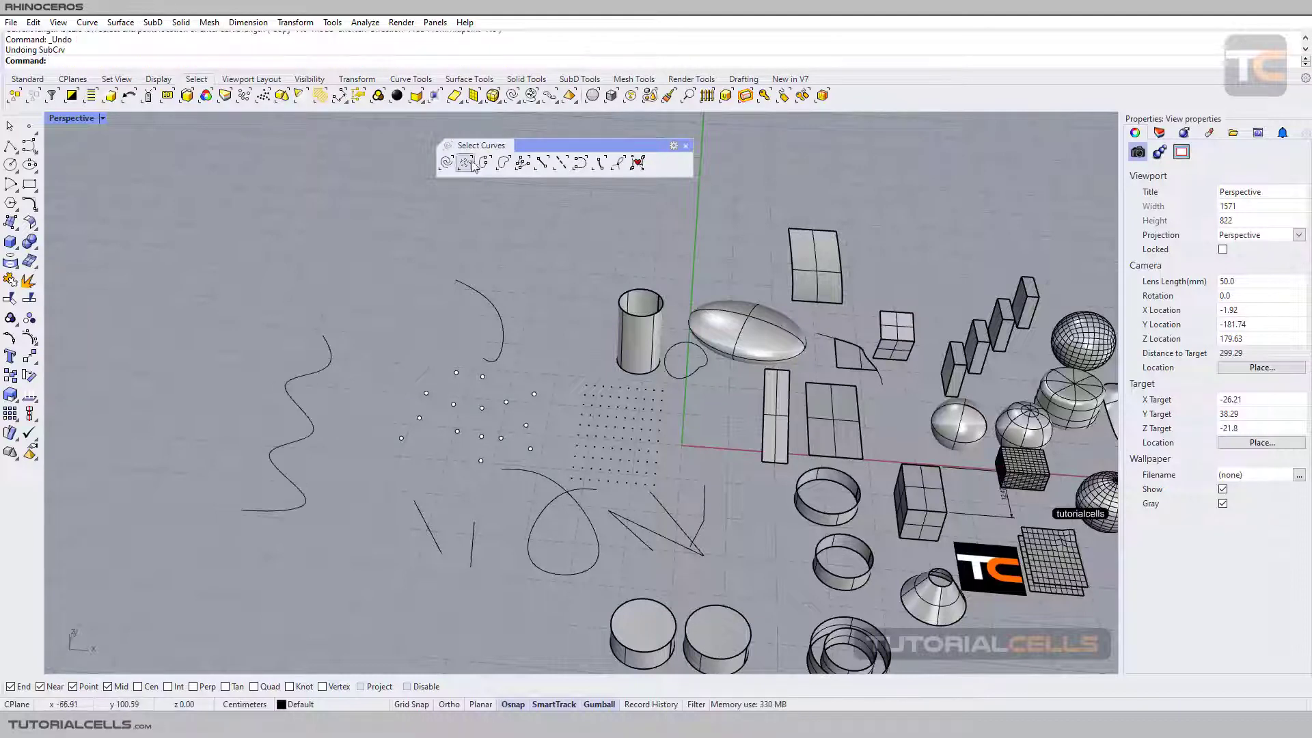
left_click(412, 79)
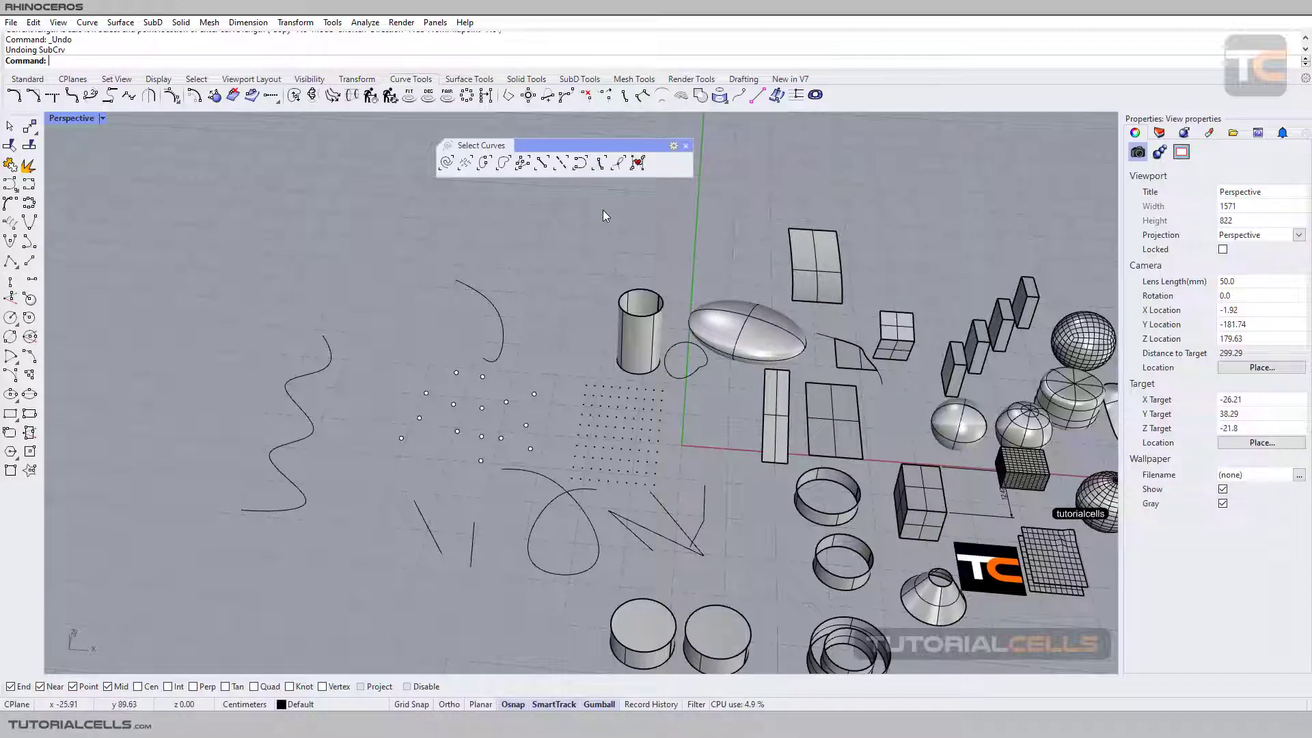
scroll(603, 210, "up", 4)
right_click_drag(583, 261, 634, 170, "shift")
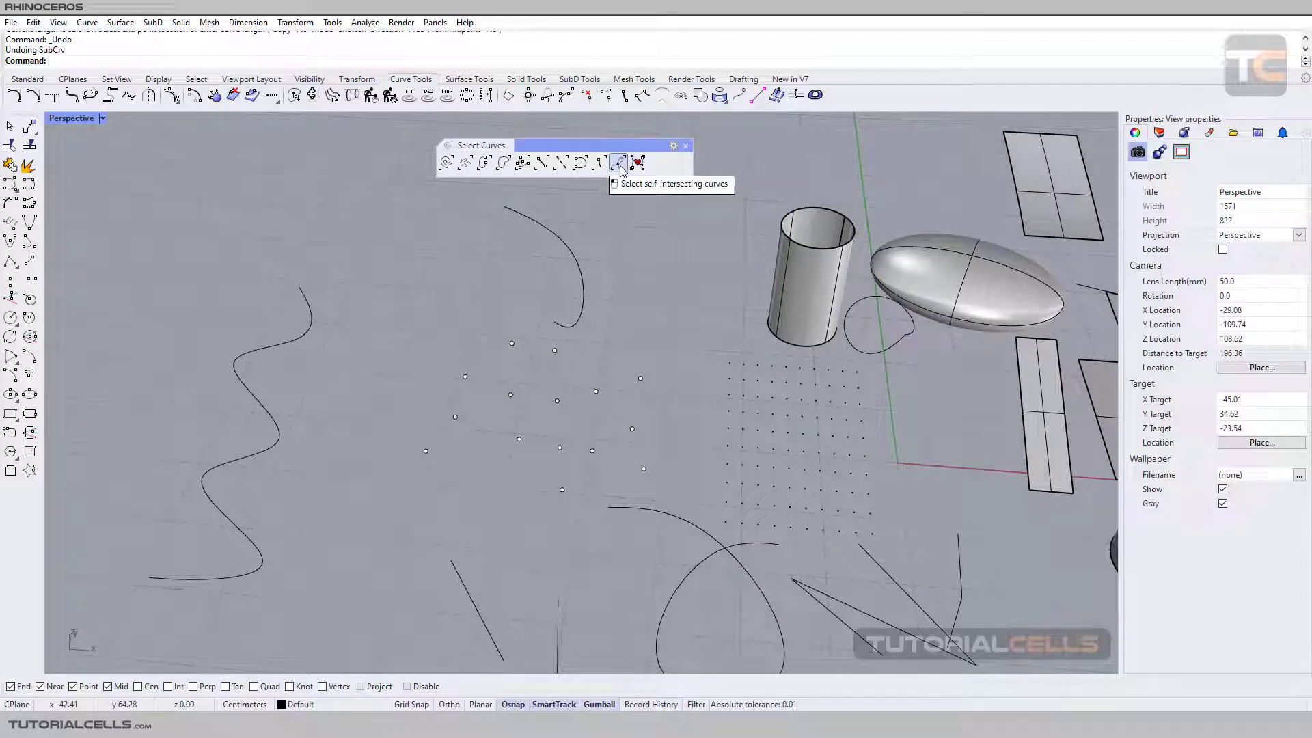
scroll(698, 405, "down", 5)
scroll(684, 383, "up", 5)
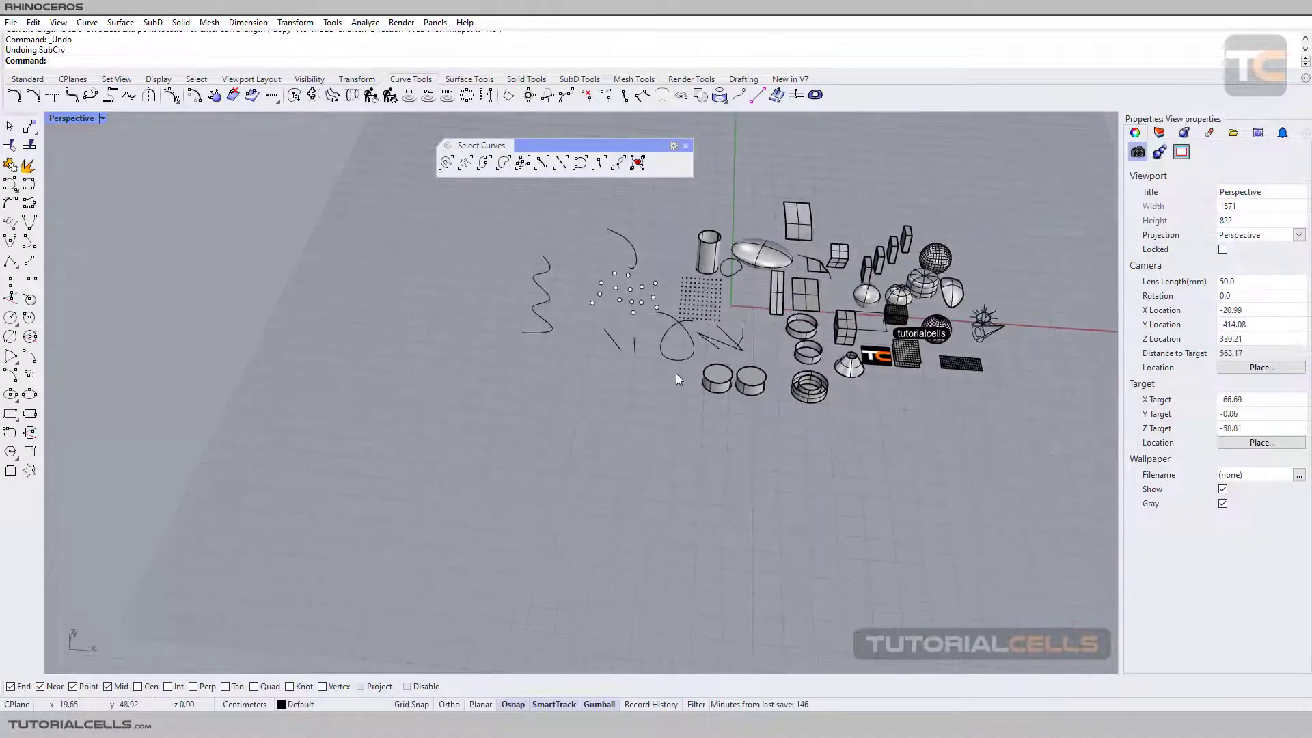
right_click_drag(717, 340, 658, 359, "shift")
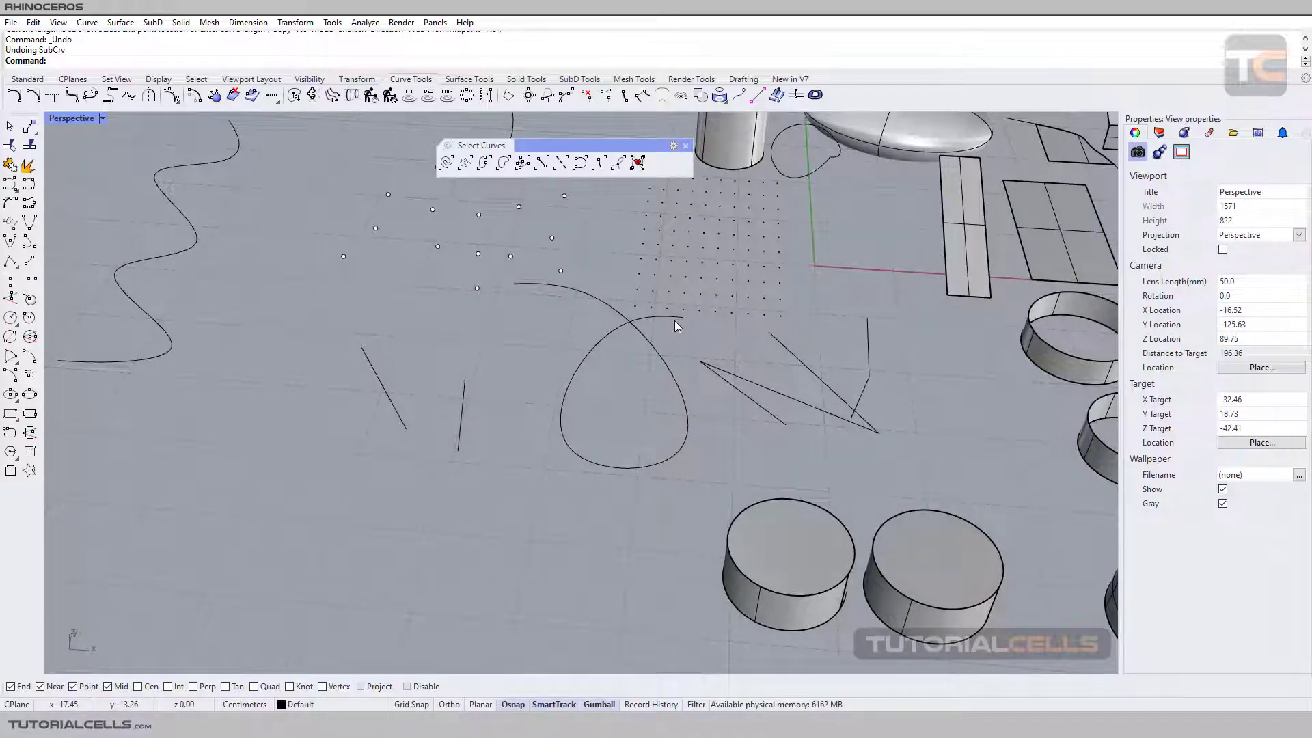
scroll(675, 321, "up", 2)
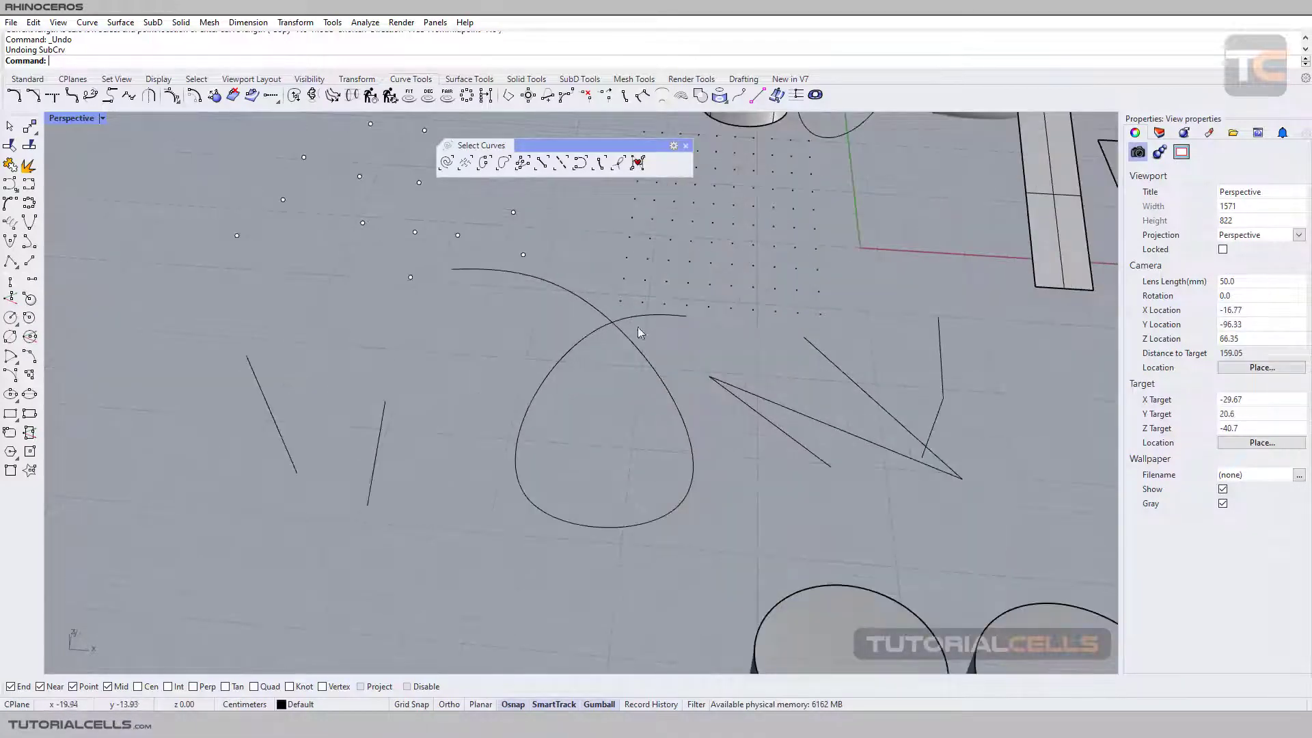
left_click(636, 163)
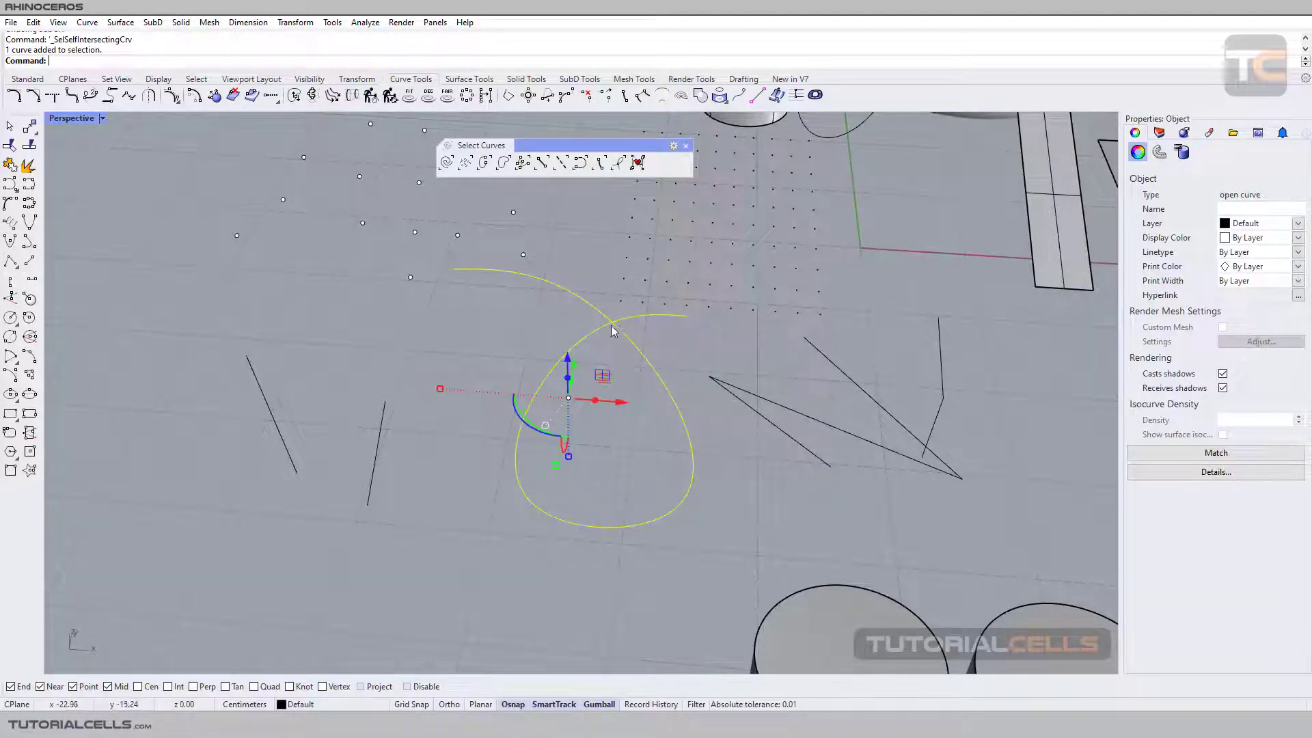
mouse_move(612, 329)
right_mouse_down()
mouse_move(504, 278)
mouse_move(489, 252)
mouse_move(624, 272)
mouse_move(617, 319)
mouse_move(612, 305)
right_mouse_up()
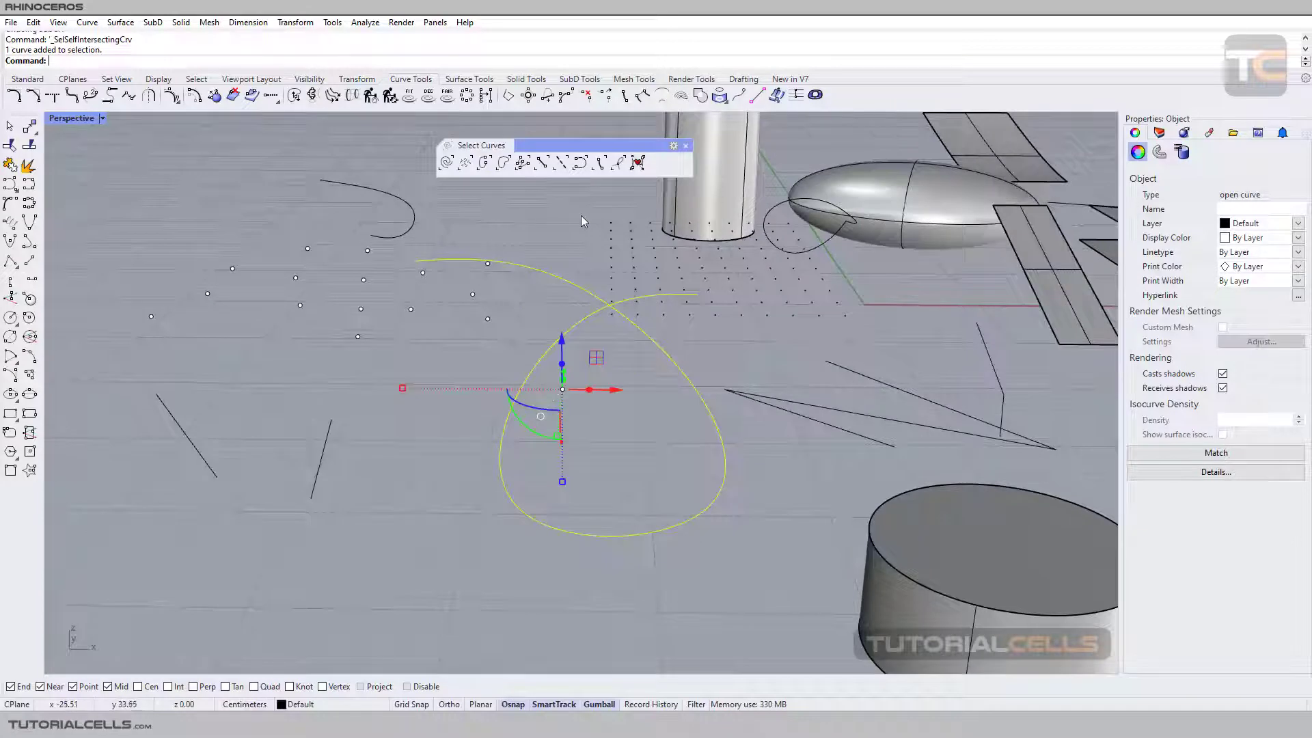
key("Escape")
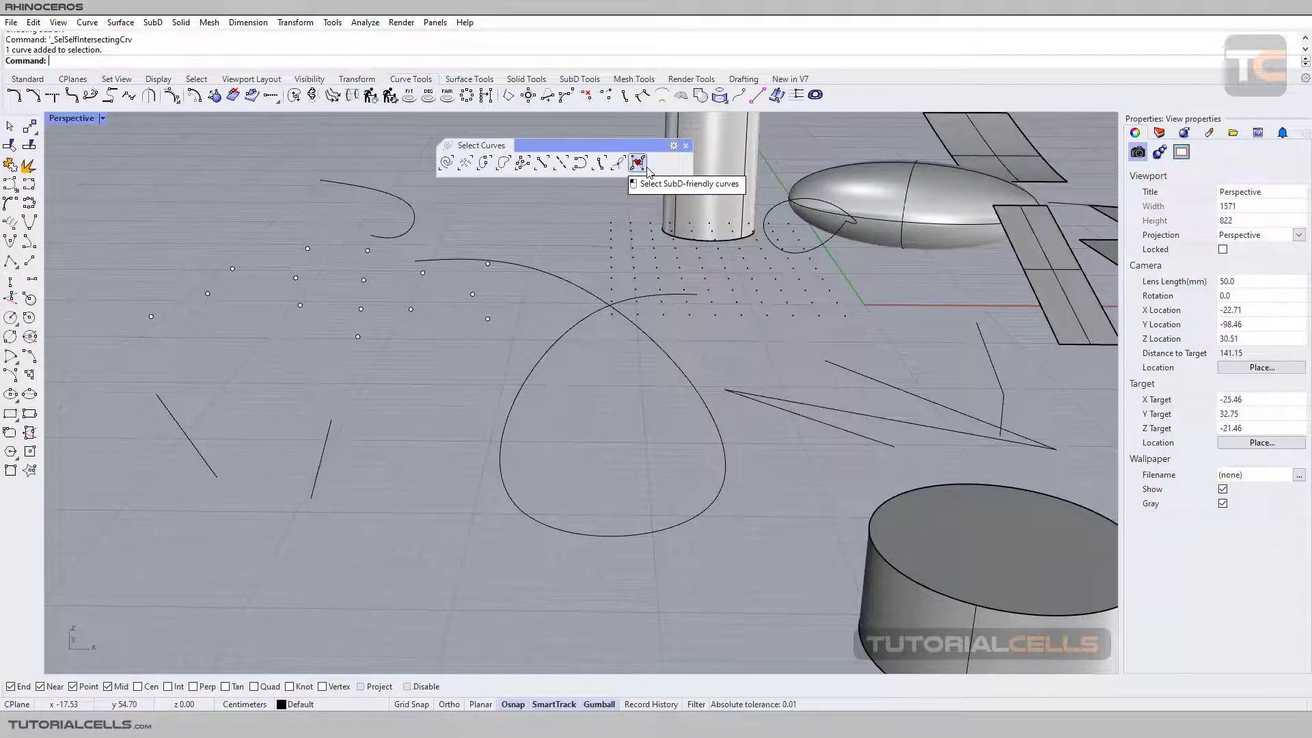
Try Select SubD-friendly Curves, then drag the wavy curve c1 along X beside the ellipsoid
left_click(638, 163)
scroll(674, 260, "down", 3)
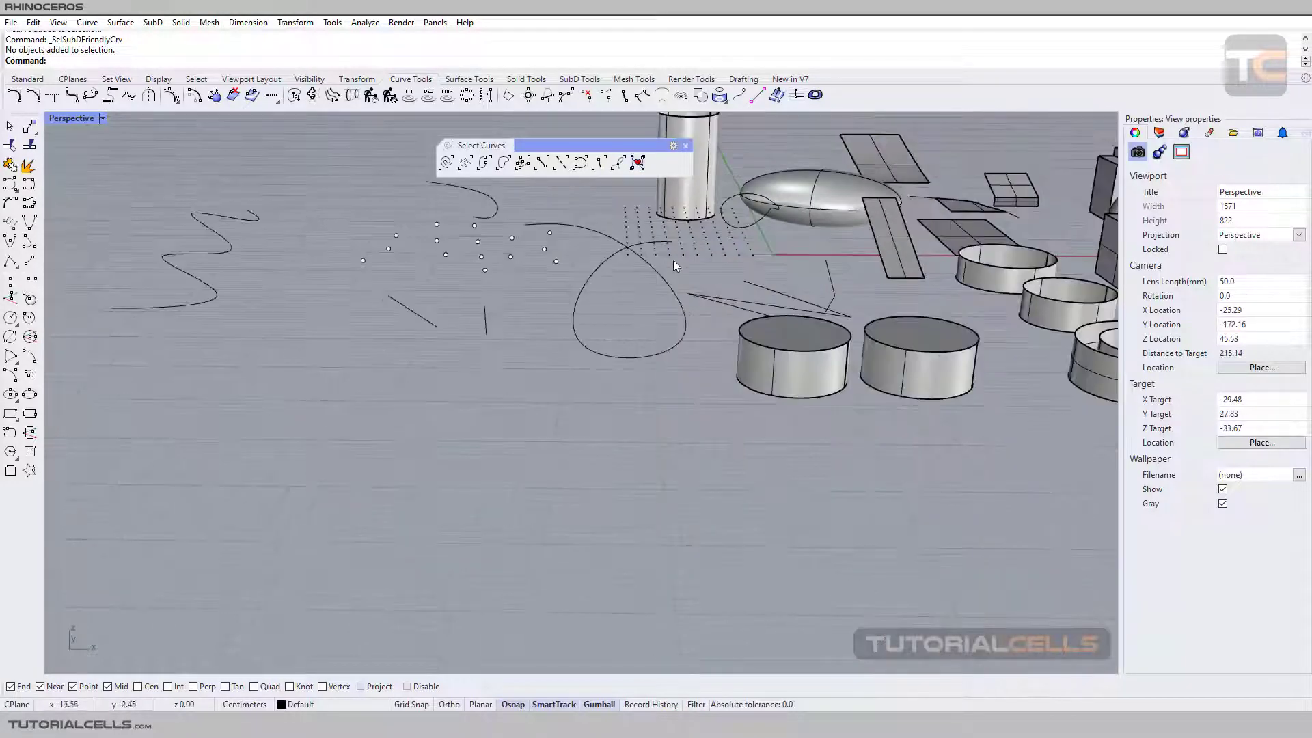
right_click_drag(674, 260, 558, 343, "shift")
scroll(694, 327, "down", 3)
right_click_drag(695, 326, 639, 343)
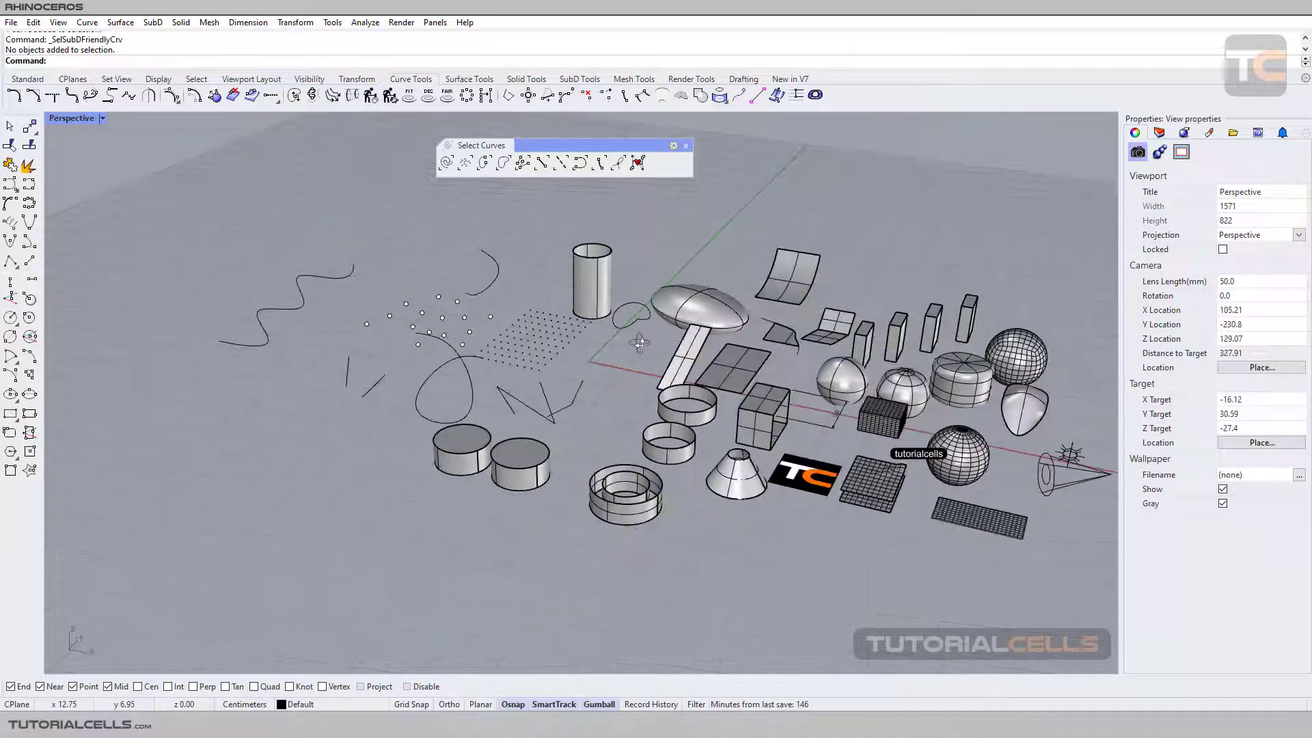
scroll(637, 363, "up", 2)
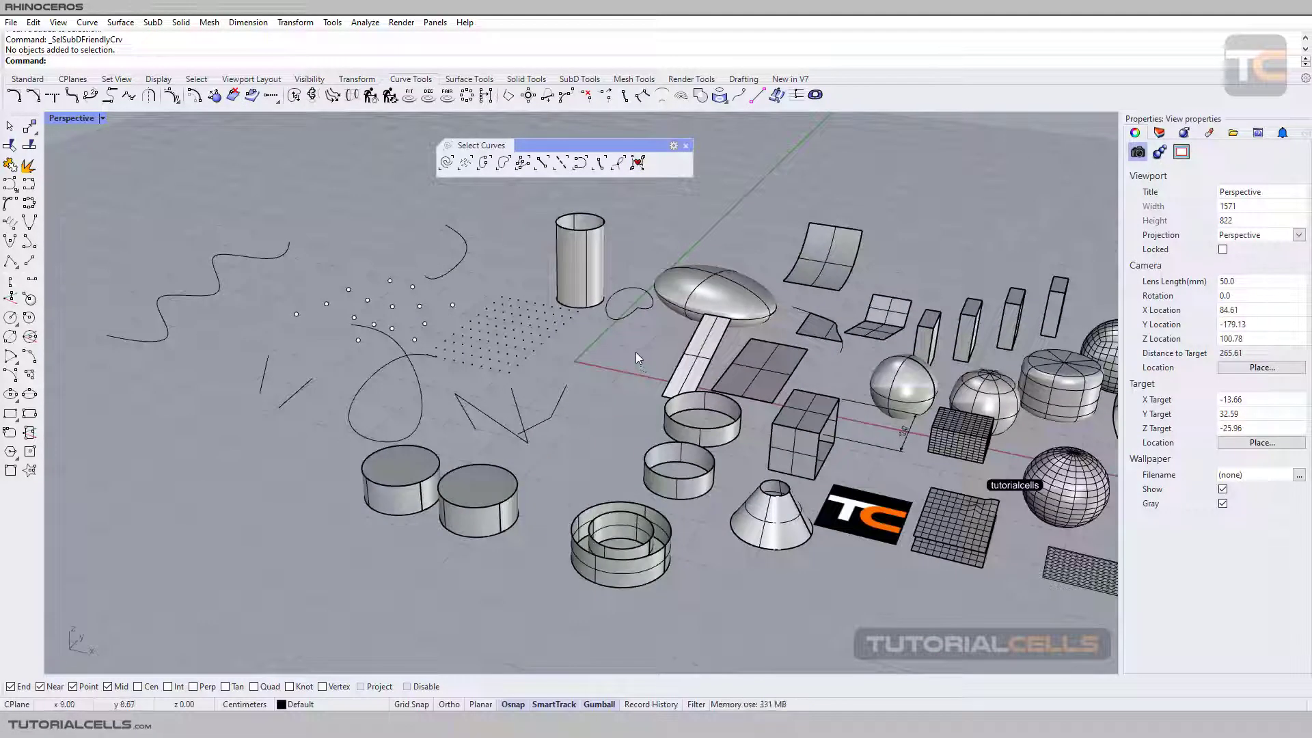
left_click(218, 293)
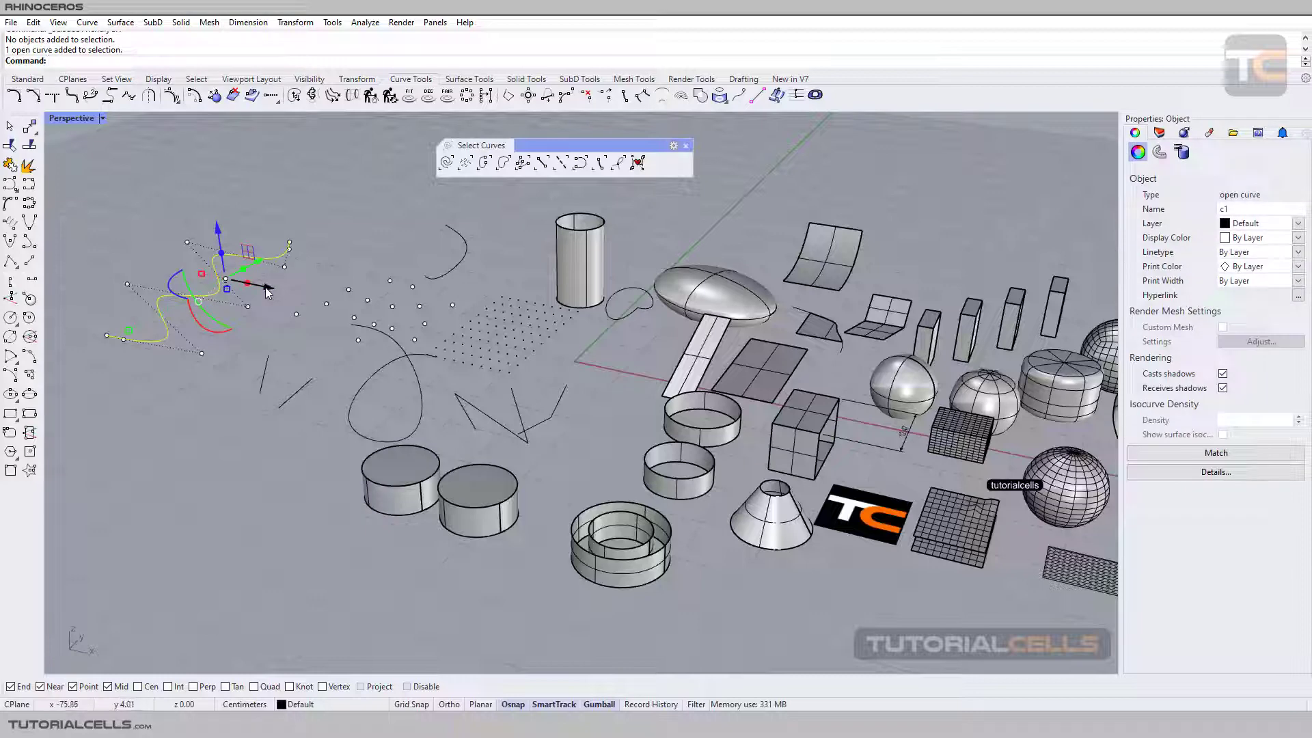
mouse_move(282, 287)
left_mouse_down()
mouse_move(579, 365)
mouse_move(639, 368)
left_mouse_up()
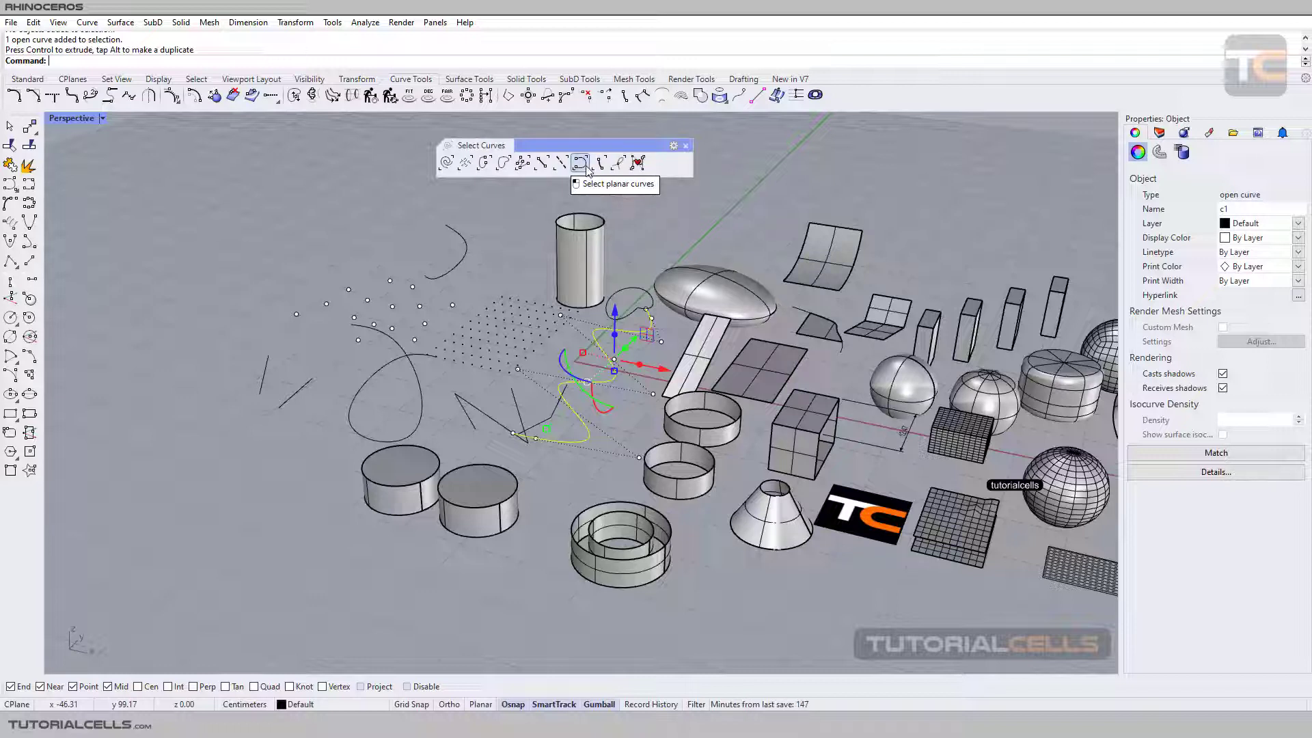
left_click(622, 204)
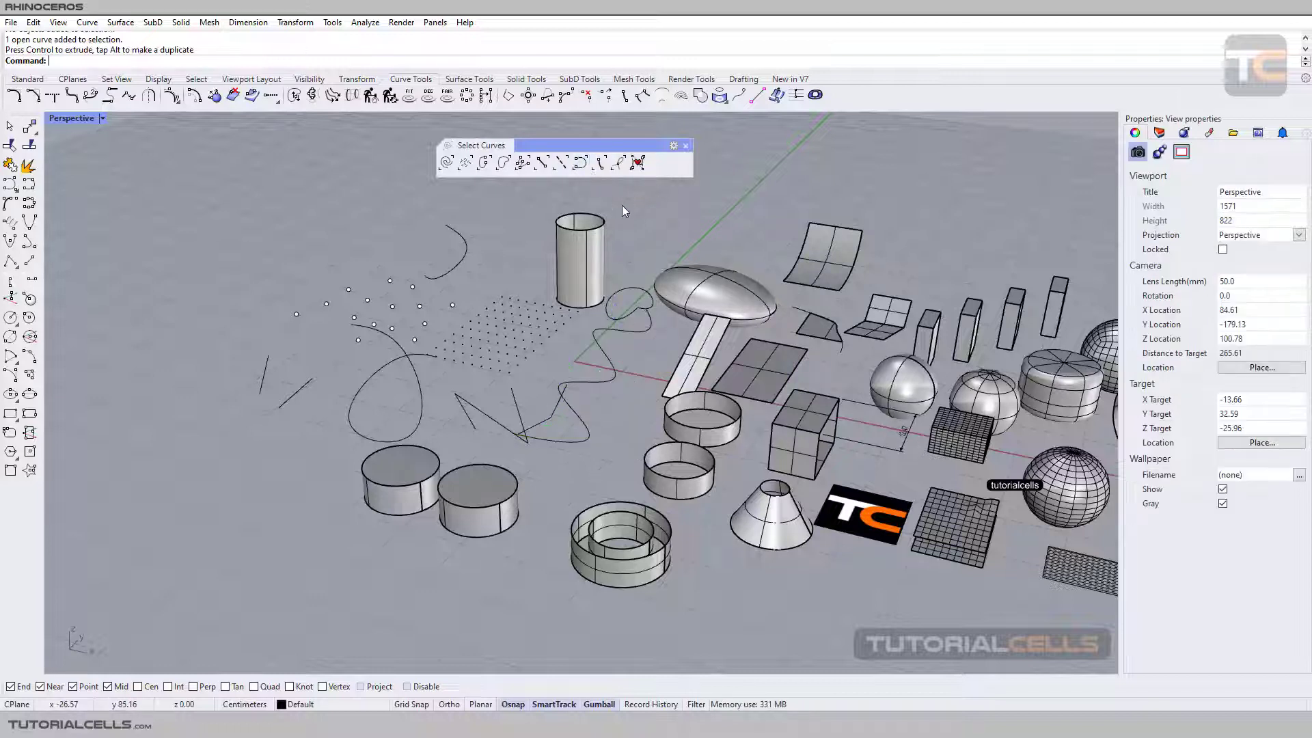